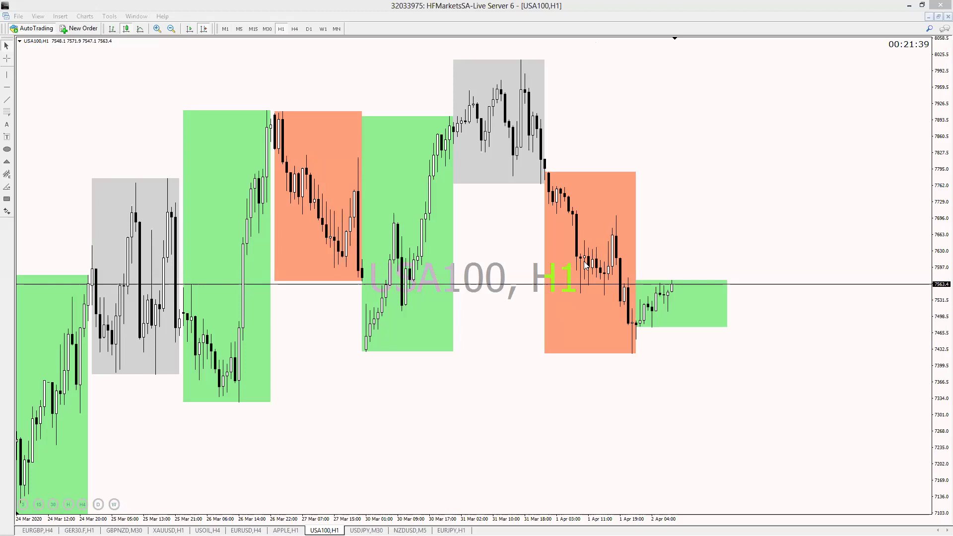
- Circle the candles at the 1 April low and outline a price zone from the 30 March pullback low across to 1 April
{"action": "mouse_move", "coordinate": [575, 277]}
{"action": "left_mouse_down"}
{"action": "mouse_move", "coordinate": [603, 280]}
{"action": "mouse_move", "coordinate": [581, 279]}
{"action": "mouse_move", "coordinate": [628, 322]}
{"action": "mouse_move", "coordinate": [626, 298]}
{"action": "left_mouse_up"}
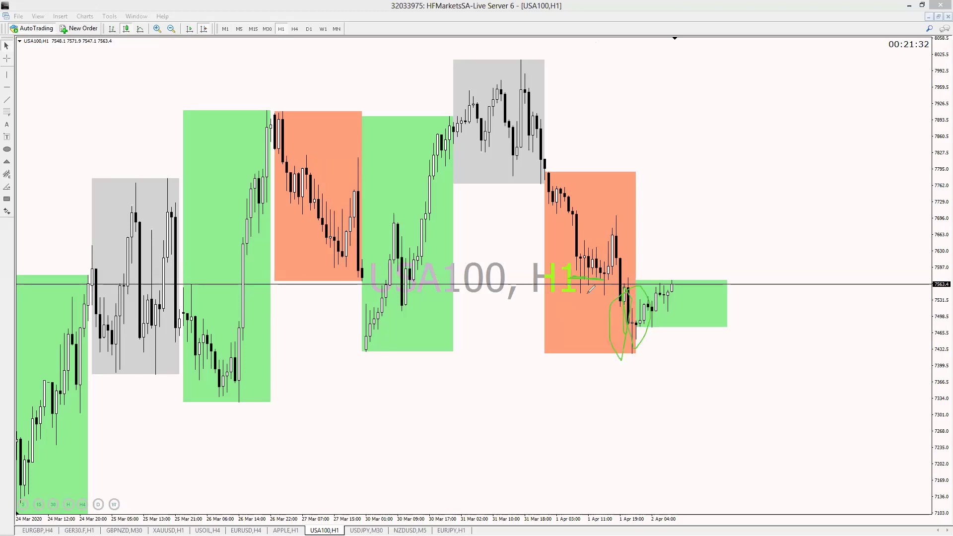
{"action": "mouse_move", "coordinate": [518, 286]}
{"action": "left_mouse_down"}
{"action": "mouse_move", "coordinate": [588, 297]}
{"action": "mouse_move", "coordinate": [460, 303]}
{"action": "mouse_move", "coordinate": [404, 292]}
{"action": "left_mouse_up"}
{"action": "mouse_move", "coordinate": [471, 308]}
{"action": "left_mouse_down"}
{"action": "mouse_move", "coordinate": [592, 306]}
{"action": "mouse_move", "coordinate": [552, 297]}
{"action": "left_mouse_up"}
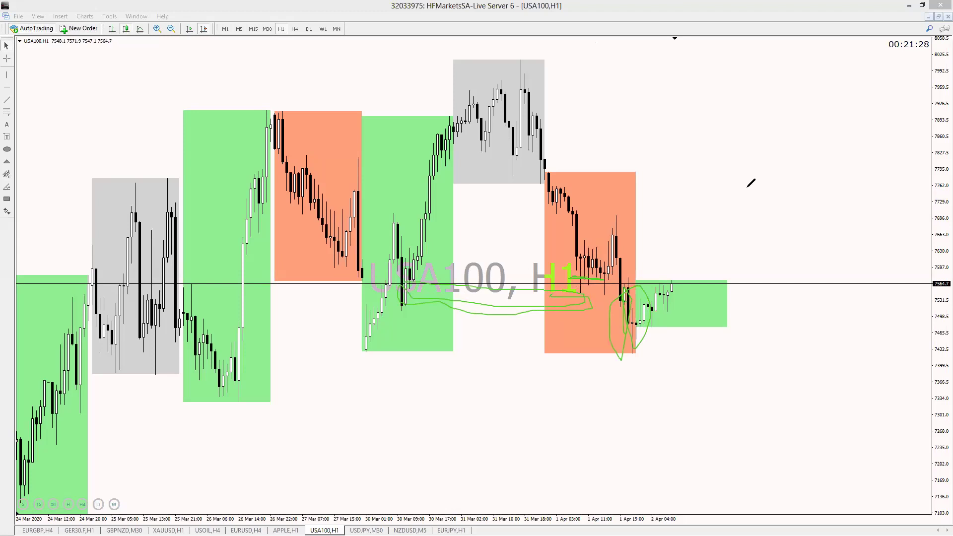
- Sketch a box on a vertical stem in the blank chart area, with a dashed level across it and a short dash beneath
{"action": "mouse_move", "coordinate": [757, 166]}
{"action": "left_mouse_down"}
{"action": "mouse_move", "coordinate": [756, 186]}
{"action": "mouse_move", "coordinate": [756, 166]}
{"action": "left_mouse_up"}
{"action": "left_click_drag", "start_coordinate": [748, 282], "coordinate": [744, 188]}
{"action": "left_click_drag", "start_coordinate": [697, 223], "coordinate": [717, 223]}
{"action": "left_click", "coordinate": [749, 226]}
{"action": "mouse_move", "coordinate": [807, 228]}
{"action": "left_mouse_down"}
{"action": "mouse_move", "coordinate": [815, 229]}
{"action": "mouse_move", "coordinate": [783, 225]}
{"action": "left_mouse_up"}
{"action": "left_click_drag", "start_coordinate": [805, 232], "coordinate": [825, 230]}
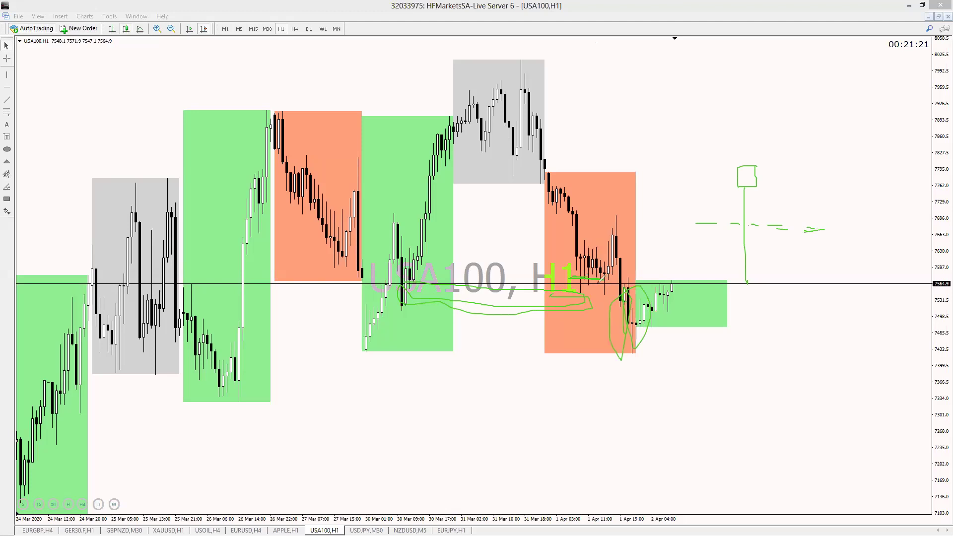
{"action": "left_click_drag", "start_coordinate": [742, 315], "coordinate": [761, 314]}
- Mark the support level from the 30 March pullback low and the resistance level through the circled 1 April swing high
{"action": "left_click_drag", "start_coordinate": [394, 309], "coordinate": [599, 309]}
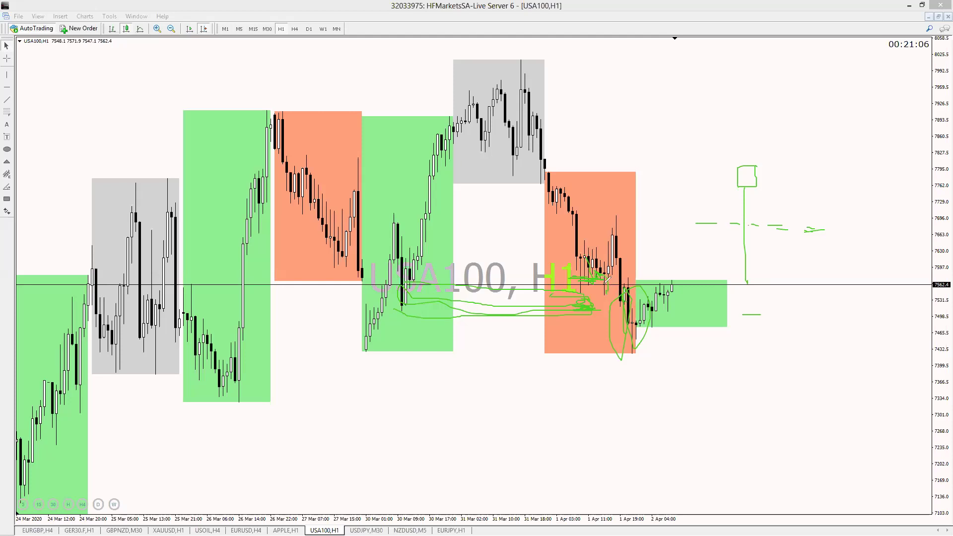
{"action": "left_click_drag", "start_coordinate": [625, 209], "coordinate": [614, 218]}
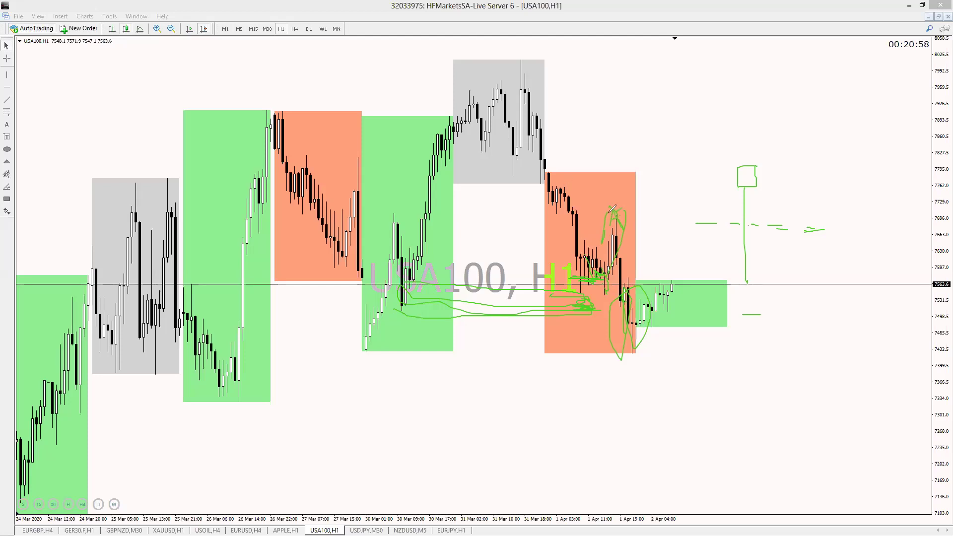
{"action": "left_click_drag", "start_coordinate": [590, 215], "coordinate": [643, 214]}
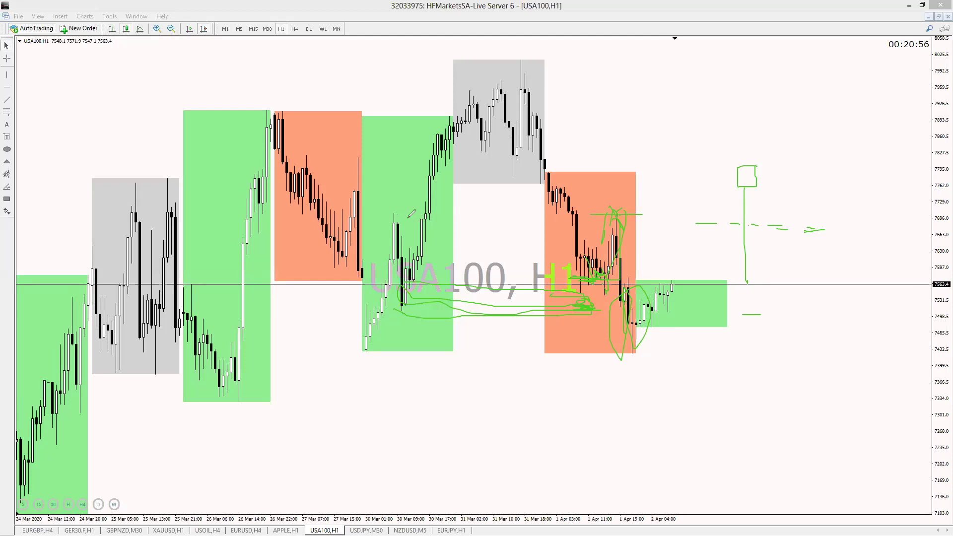
{"action": "mouse_move", "coordinate": [394, 218]}
{"action": "left_mouse_down"}
{"action": "mouse_move", "coordinate": [589, 218]}
{"action": "mouse_move", "coordinate": [562, 220]}
{"action": "left_mouse_up"}
- Clear the drawings and sketch an upward arrow starting from a small circle at the 1 April swing high
{"action": "key", "text": "ctrl+shift+6"}
{"action": "mouse_move", "coordinate": [606, 216]}
{"action": "left_mouse_down"}
{"action": "mouse_move", "coordinate": [604, 224]}
{"action": "mouse_move", "coordinate": [640, 133]}
{"action": "left_mouse_up"}
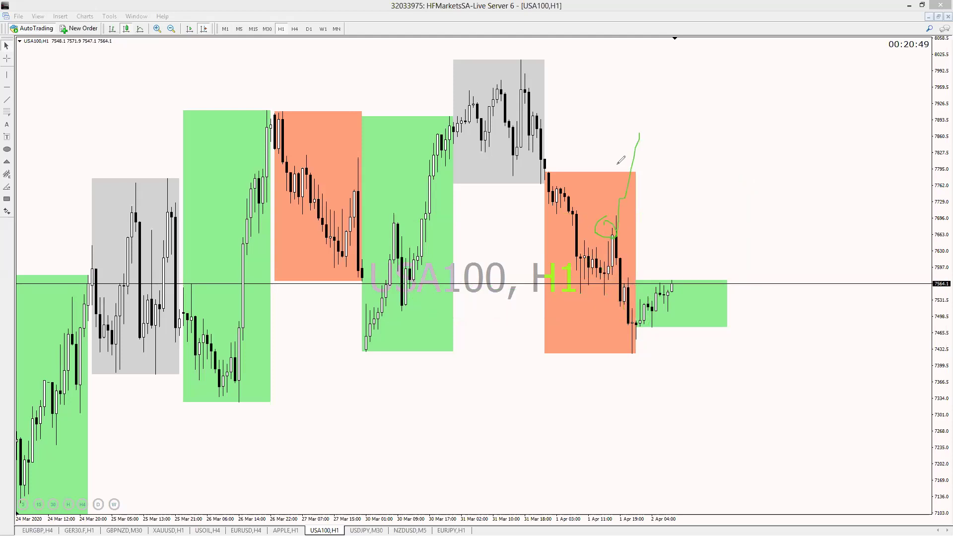
{"action": "left_click_drag", "start_coordinate": [616, 164], "coordinate": [655, 214]}
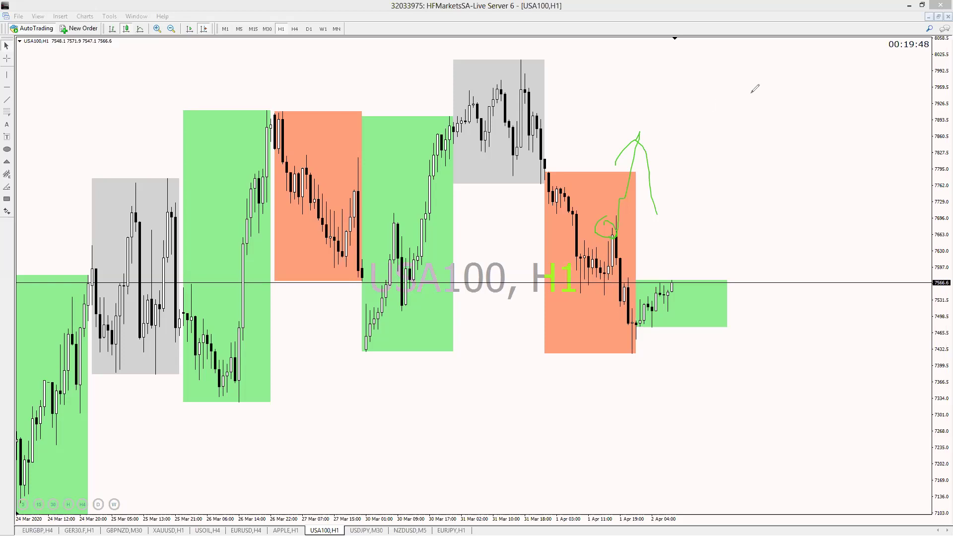
- Handwrite "Sell", "Buy" and "Sell" diagonally downward in the blank chart area and draw a large loop around the words
{"action": "left_click_drag", "start_coordinate": [716, 81], "coordinate": [674, 115]}
{"action": "left_click_drag", "start_coordinate": [716, 102], "coordinate": [790, 132]}
{"action": "left_click_drag", "start_coordinate": [793, 98], "coordinate": [792, 115]}
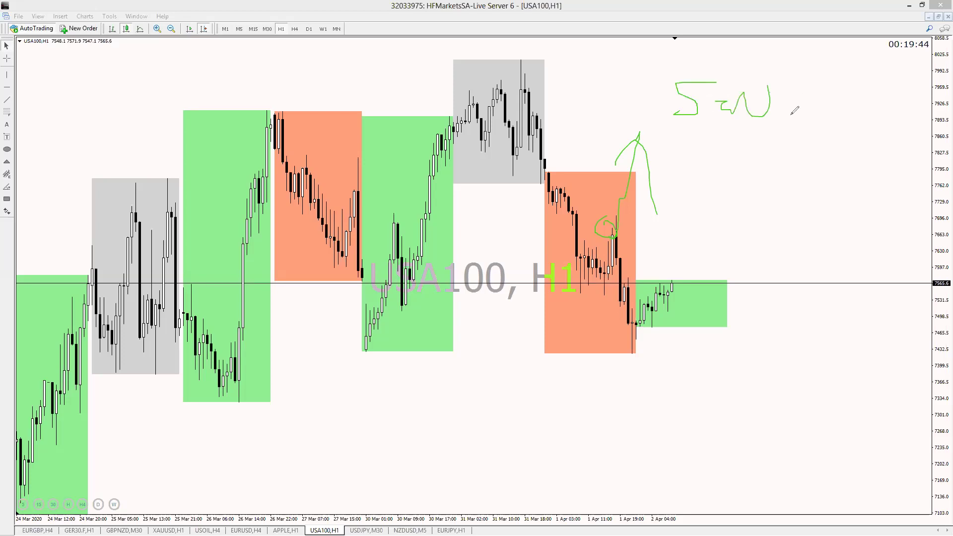
{"action": "left_click_drag", "start_coordinate": [734, 129], "coordinate": [743, 205]}
{"action": "left_click_drag", "start_coordinate": [737, 151], "coordinate": [761, 166]}
{"action": "mouse_move", "coordinate": [771, 167]}
{"action": "left_mouse_down"}
{"action": "mouse_move", "coordinate": [814, 175]}
{"action": "mouse_move", "coordinate": [786, 212]}
{"action": "left_mouse_up"}
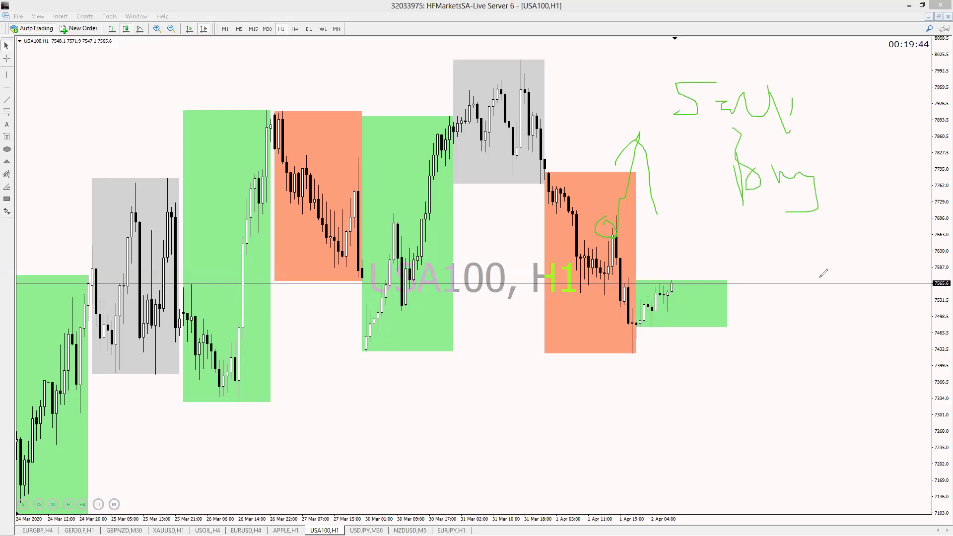
{"action": "mouse_move", "coordinate": [814, 243]}
{"action": "left_mouse_down"}
{"action": "mouse_move", "coordinate": [777, 276]}
{"action": "mouse_move", "coordinate": [881, 246]}
{"action": "mouse_move", "coordinate": [892, 282]}
{"action": "left_mouse_up"}
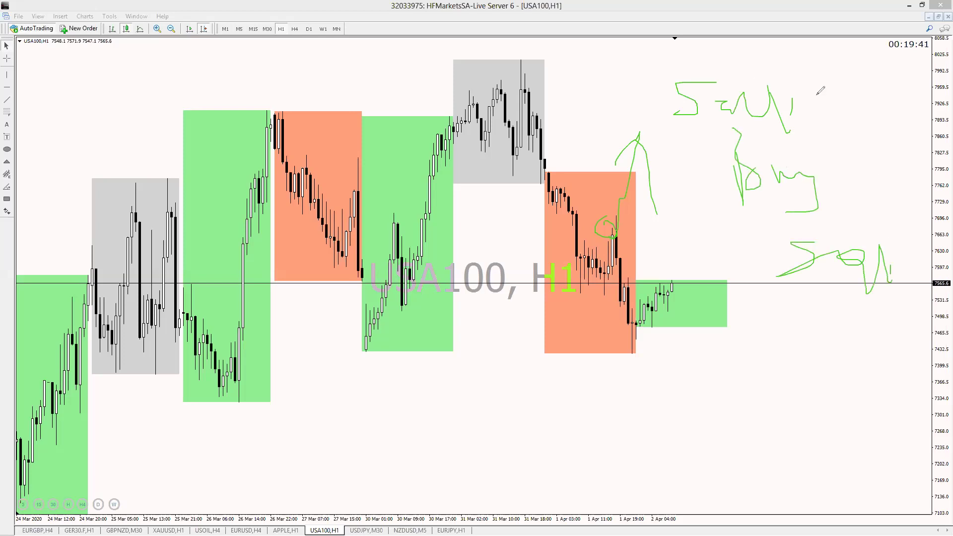
{"action": "left_click_drag", "start_coordinate": [681, 78], "coordinate": [836, 344]}
{"action": "left_click_drag", "start_coordinate": [806, 100], "coordinate": [772, 118]}
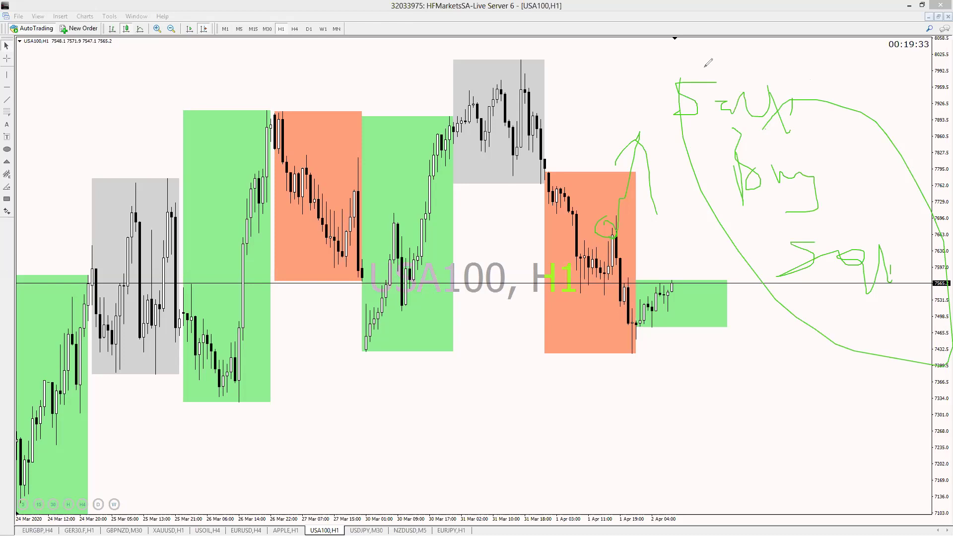
- Clear the drawings and sketch a price fall between two horizontal levels, with a curved upward arrow beside it
{"action": "key", "text": "Escape"}
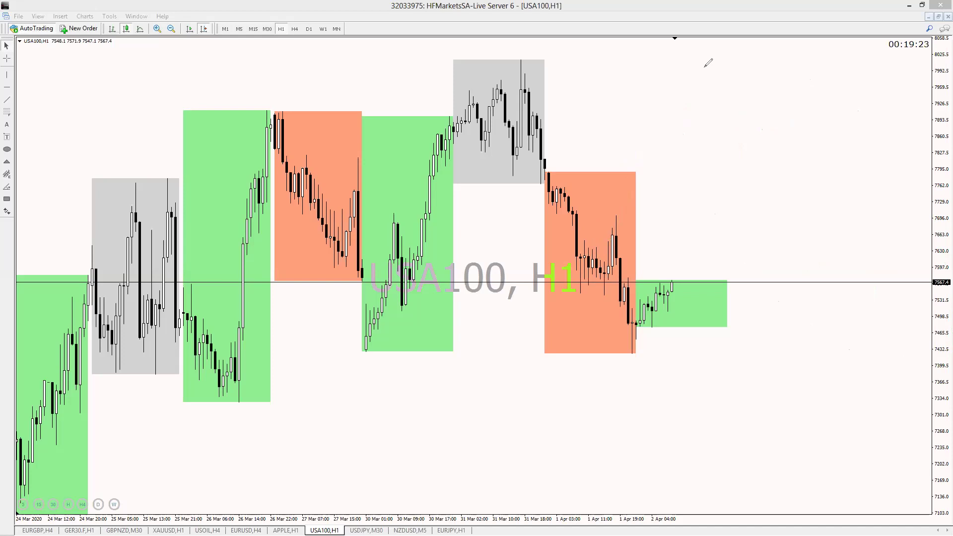
{"action": "mouse_move", "coordinate": [738, 77]}
{"action": "left_mouse_down"}
{"action": "mouse_move", "coordinate": [762, 106]}
{"action": "mouse_move", "coordinate": [775, 207]}
{"action": "mouse_move", "coordinate": [724, 119]}
{"action": "left_mouse_up"}
{"action": "left_click_drag", "start_coordinate": [704, 64], "coordinate": [759, 65]}
{"action": "left_click_drag", "start_coordinate": [741, 228], "coordinate": [777, 233]}
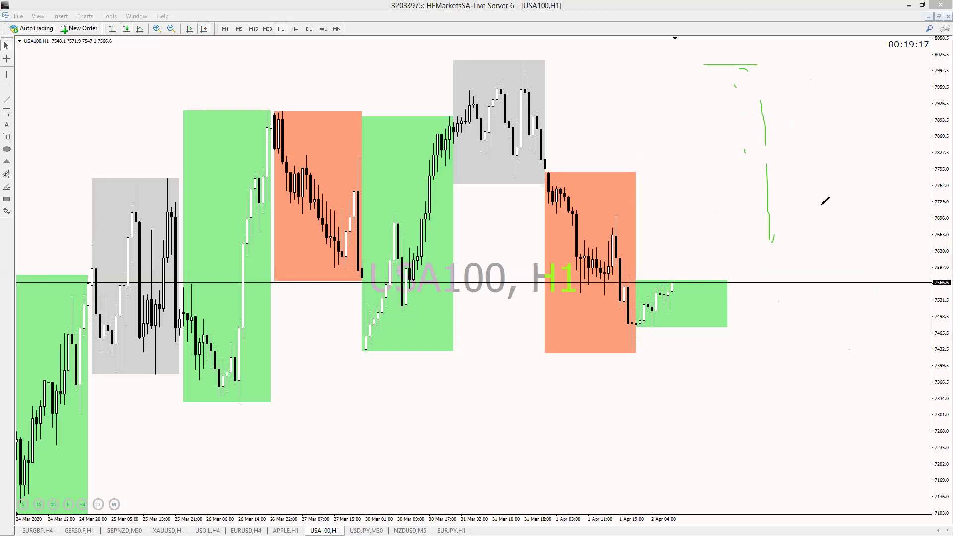
{"action": "left_click_drag", "start_coordinate": [858, 111], "coordinate": [824, 243]}
{"action": "mouse_move", "coordinate": [858, 112]}
{"action": "left_mouse_down"}
{"action": "mouse_move", "coordinate": [844, 131]}
{"action": "mouse_move", "coordinate": [872, 139]}
{"action": "left_mouse_up"}
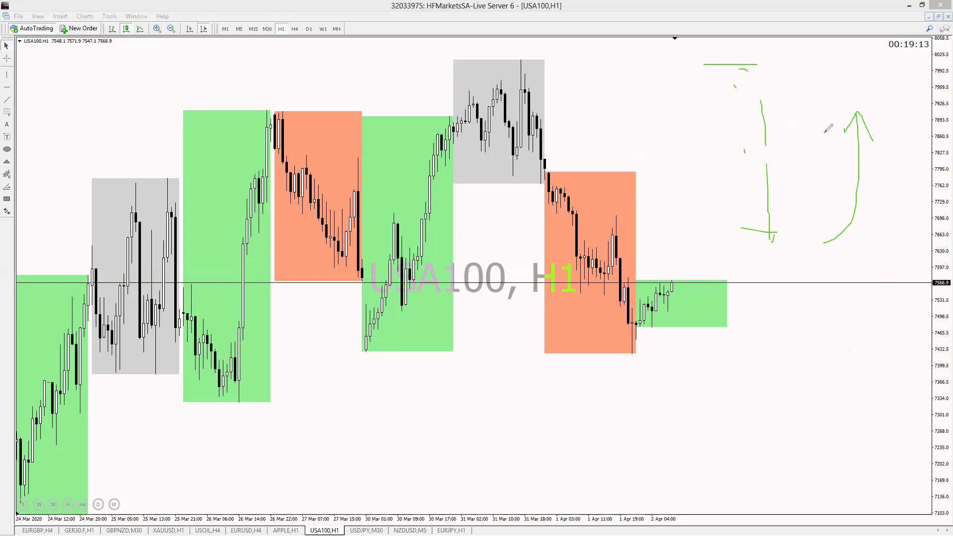
- Handwrite "Buy" with an arrow beneath it and a second, underlined word over the sketched price fall
{"action": "left_click_drag", "start_coordinate": [812, 143], "coordinate": [818, 124]}
{"action": "mouse_move", "coordinate": [606, 125]}
{"action": "left_mouse_down"}
{"action": "mouse_move", "coordinate": [663, 121]}
{"action": "mouse_move", "coordinate": [659, 129]}
{"action": "left_mouse_up"}
{"action": "mouse_move", "coordinate": [619, 69]}
{"action": "left_mouse_down"}
{"action": "mouse_move", "coordinate": [617, 92]}
{"action": "mouse_move", "coordinate": [640, 106]}
{"action": "mouse_move", "coordinate": [659, 94]}
{"action": "left_mouse_up"}
{"action": "mouse_move", "coordinate": [735, 74]}
{"action": "left_mouse_down"}
{"action": "mouse_move", "coordinate": [745, 99]}
{"action": "mouse_move", "coordinate": [800, 87]}
{"action": "mouse_move", "coordinate": [815, 90]}
{"action": "mouse_move", "coordinate": [821, 109]}
{"action": "left_mouse_up"}
{"action": "left_click_drag", "start_coordinate": [821, 84], "coordinate": [827, 111]}
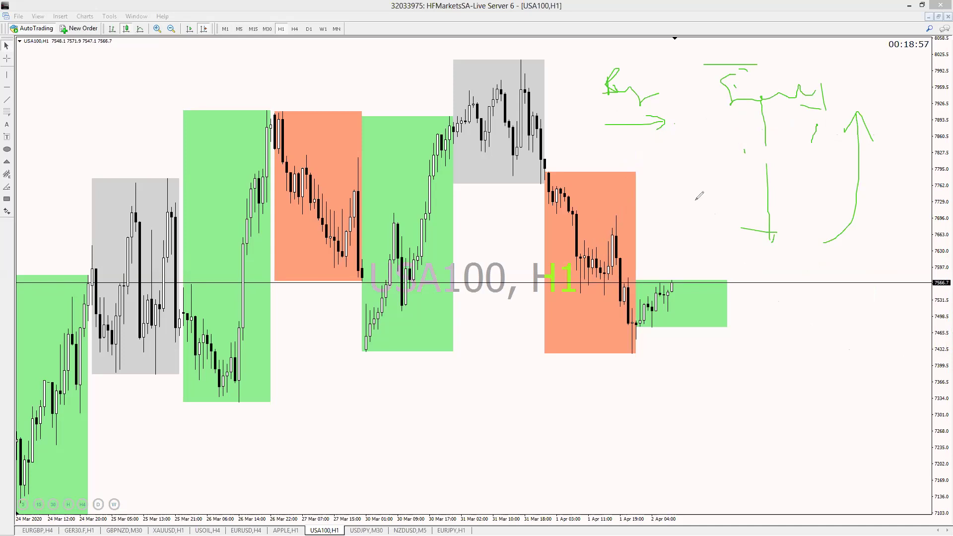
- Handwrite "R8 000" below the candles, followed by an arrow pointing to a second character
{"action": "mouse_move", "coordinate": [395, 433]}
{"action": "left_mouse_down"}
{"action": "mouse_move", "coordinate": [394, 415]}
{"action": "mouse_move", "coordinate": [503, 449]}
{"action": "mouse_move", "coordinate": [551, 441]}
{"action": "mouse_move", "coordinate": [494, 430]}
{"action": "left_mouse_up"}
{"action": "left_click_drag", "start_coordinate": [348, 448], "coordinate": [392, 456]}
{"action": "mouse_move", "coordinate": [337, 420]}
{"action": "left_mouse_down"}
{"action": "mouse_move", "coordinate": [356, 482]}
{"action": "mouse_move", "coordinate": [362, 476]}
{"action": "left_mouse_up"}
{"action": "left_click_drag", "start_coordinate": [649, 432], "coordinate": [699, 433]}
{"action": "left_click_drag", "start_coordinate": [668, 427], "coordinate": [668, 454]}
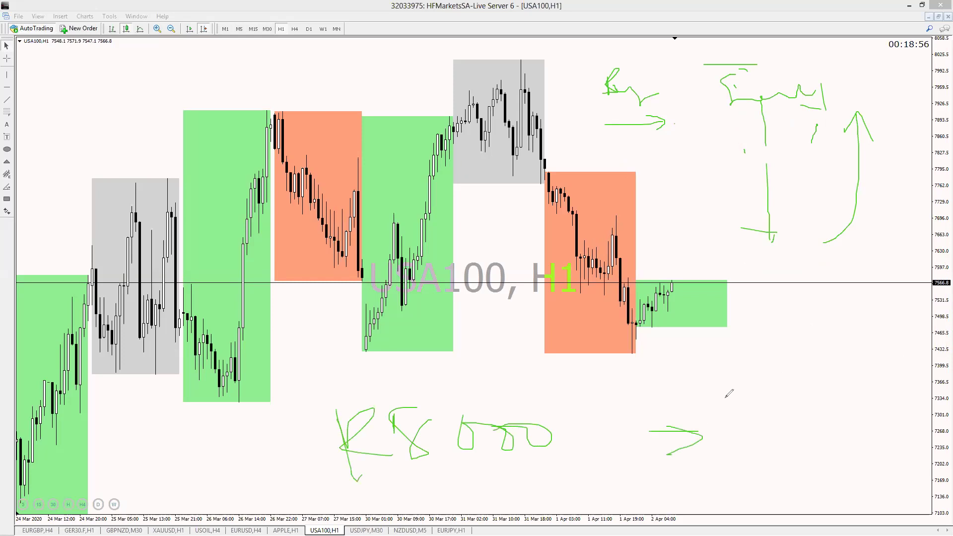
{"action": "mouse_move", "coordinate": [736, 389]}
{"action": "left_mouse_down"}
{"action": "mouse_move", "coordinate": [767, 422]}
{"action": "mouse_move", "coordinate": [740, 437]}
{"action": "left_mouse_up"}
{"action": "left_click_drag", "start_coordinate": [708, 415], "coordinate": [757, 403]}
- Cross out the handwritten "R8 000" with several long strokes
{"action": "left_click_drag", "start_coordinate": [552, 441], "coordinate": [229, 448]}
{"action": "left_click_drag", "start_coordinate": [375, 423], "coordinate": [228, 448]}
{"action": "left_click_drag", "start_coordinate": [333, 387], "coordinate": [556, 469]}
{"action": "left_click_drag", "start_coordinate": [454, 469], "coordinate": [524, 413]}
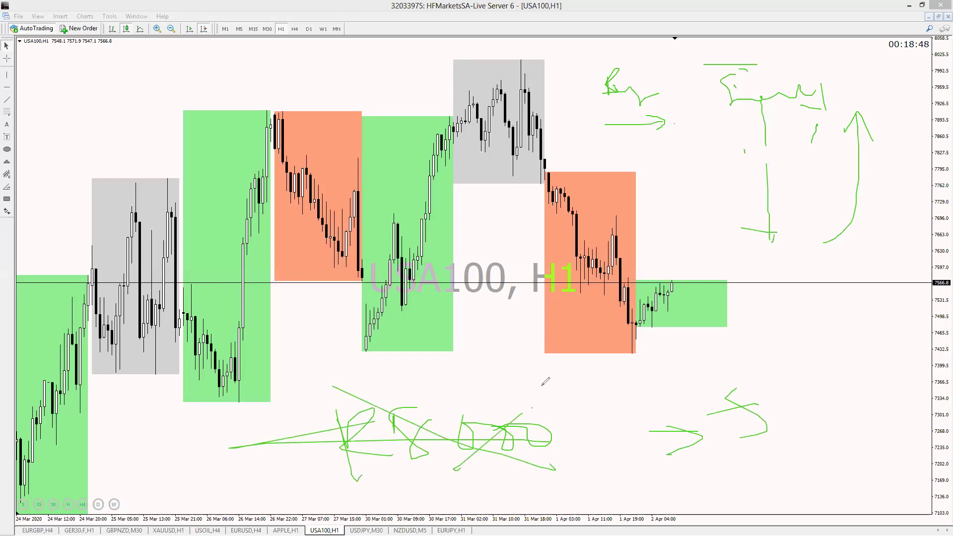
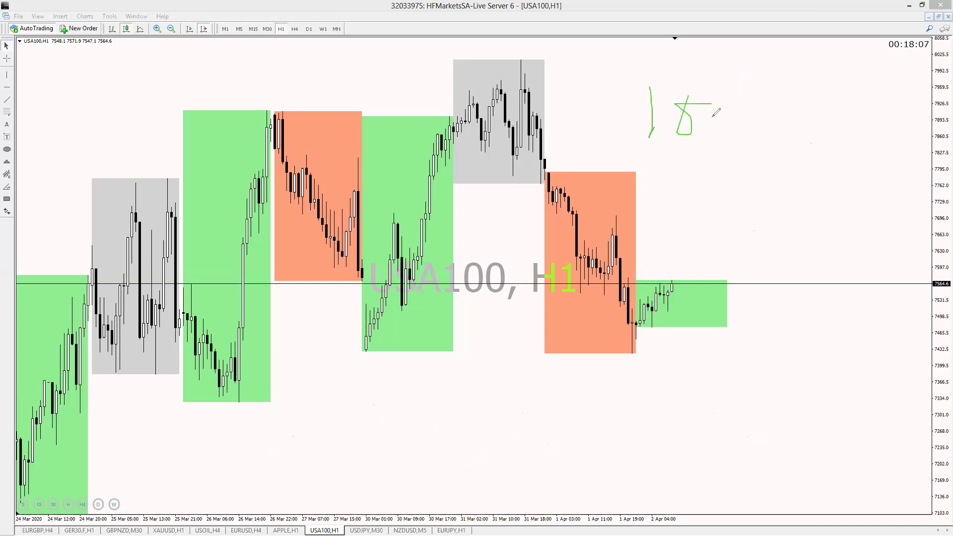
- Clear the drawings and handwrite "R100k" inside a box beside the candles
{"action": "left_click_drag", "start_coordinate": [707, 104], "coordinate": [725, 119]}
{"action": "mouse_move", "coordinate": [745, 97]}
{"action": "left_mouse_down"}
{"action": "mouse_move", "coordinate": [745, 128]}
{"action": "mouse_move", "coordinate": [782, 142]}
{"action": "left_mouse_up"}
{"action": "left_click_drag", "start_coordinate": [607, 122], "coordinate": [646, 136]}
{"action": "mouse_move", "coordinate": [589, 143]}
{"action": "left_mouse_down"}
{"action": "mouse_move", "coordinate": [812, 88]}
{"action": "mouse_move", "coordinate": [571, 62]}
{"action": "mouse_move", "coordinate": [587, 148]}
{"action": "left_mouse_up"}
- Add three question marks after the boxed amount and a curved arrow pointing up to the box
{"action": "left_click_drag", "start_coordinate": [816, 74], "coordinate": [832, 122]}
{"action": "left_click", "coordinate": [833, 134]}
{"action": "left_click_drag", "start_coordinate": [858, 74], "coordinate": [871, 142]}
{"action": "left_click_drag", "start_coordinate": [891, 82], "coordinate": [900, 130]}
{"action": "left_click", "coordinate": [903, 141]}
{"action": "mouse_move", "coordinate": [691, 247]}
{"action": "left_mouse_down"}
{"action": "mouse_move", "coordinate": [715, 155]}
{"action": "mouse_move", "coordinate": [748, 186]}
{"action": "left_mouse_up"}
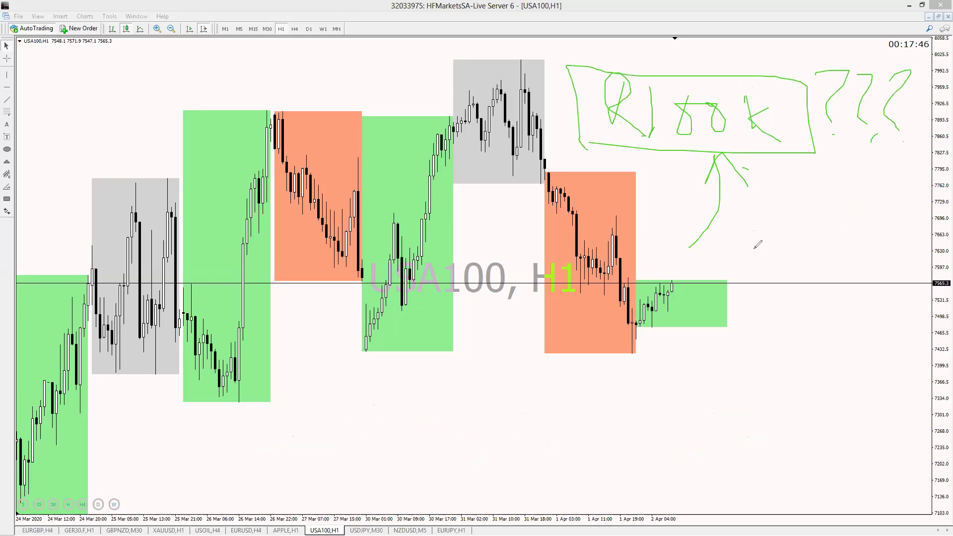
- Underline the boxed "R100k" with several long strokes
{"action": "mouse_move", "coordinate": [570, 153]}
{"action": "left_mouse_down"}
{"action": "mouse_move", "coordinate": [802, 168]}
{"action": "mouse_move", "coordinate": [581, 150]}
{"action": "mouse_move", "coordinate": [866, 150]}
{"action": "left_mouse_up"}
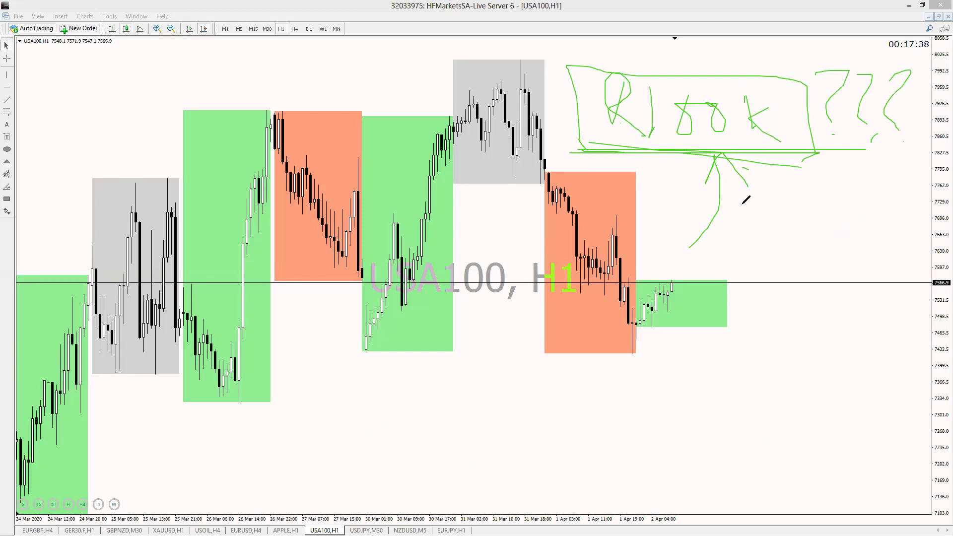
{"action": "mouse_move", "coordinate": [579, 142]}
{"action": "left_mouse_down"}
{"action": "mouse_move", "coordinate": [797, 164]}
{"action": "mouse_move", "coordinate": [618, 154]}
{"action": "mouse_move", "coordinate": [745, 148]}
{"action": "left_mouse_up"}
{"action": "left_click_drag", "start_coordinate": [576, 149], "coordinate": [685, 165]}
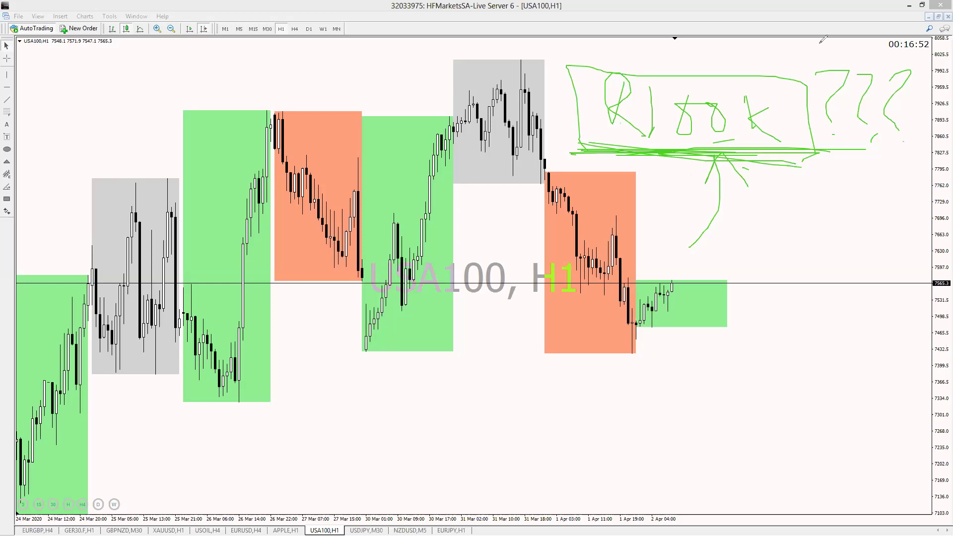
- Clear the drawings, mark the high and low of the 1 April red box and trace its price swings, adding short levels across the watermark
{"action": "key", "text": "e"}
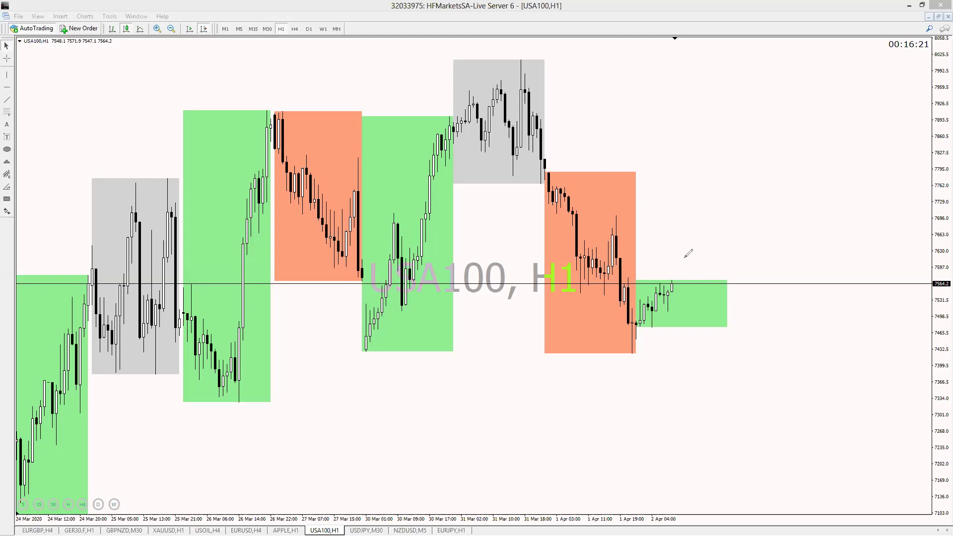
{"action": "left_click_drag", "start_coordinate": [540, 171], "coordinate": [649, 168]}
{"action": "left_click_drag", "start_coordinate": [519, 352], "coordinate": [670, 348]}
{"action": "left_click_drag", "start_coordinate": [559, 183], "coordinate": [605, 293]}
{"action": "left_click_drag", "start_coordinate": [612, 229], "coordinate": [623, 321]}
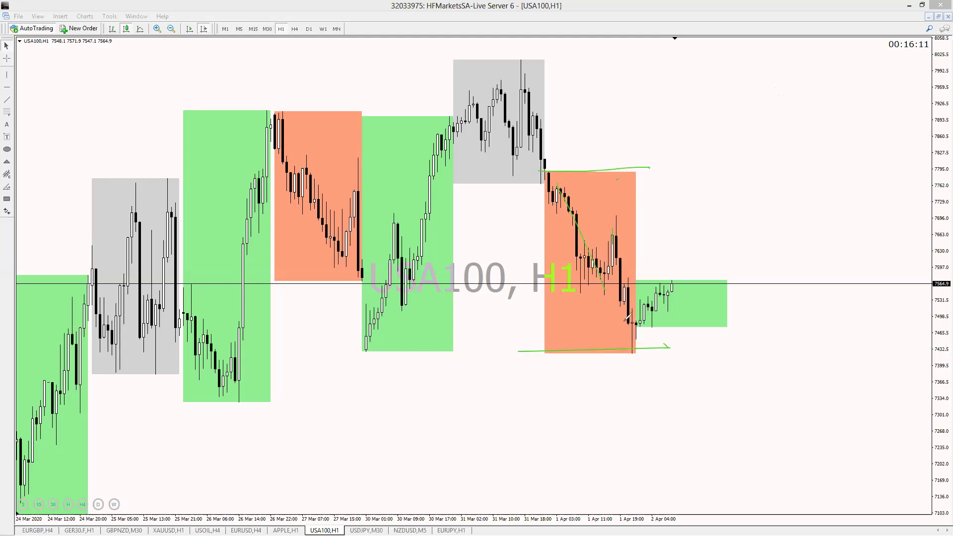
{"action": "left_click_drag", "start_coordinate": [604, 290], "coordinate": [614, 223]}
{"action": "left_click_drag", "start_coordinate": [370, 284], "coordinate": [450, 284]}
{"action": "left_click_drag", "start_coordinate": [387, 269], "coordinate": [481, 275]}
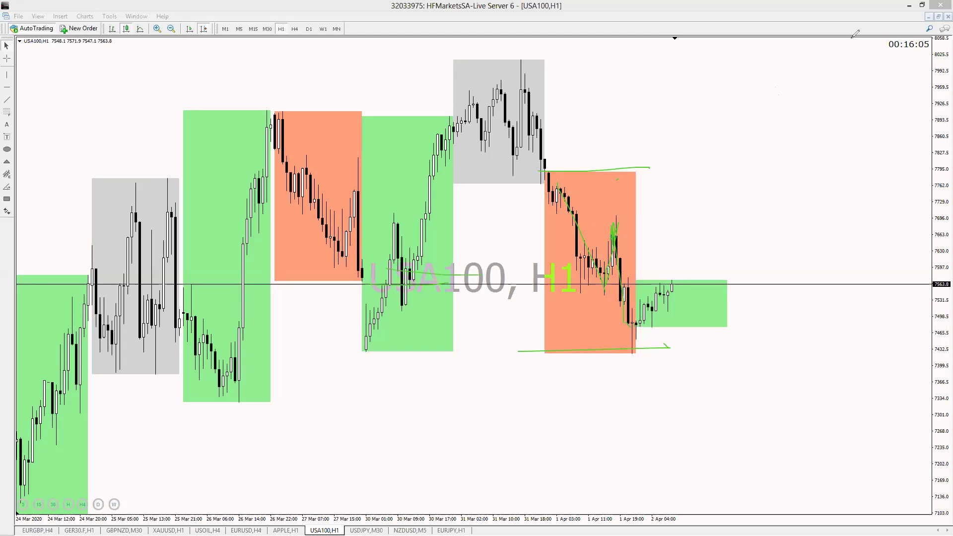
- Clear the drawings and shade a zone near the 1 April low with a curved line leading into it
{"action": "key", "text": "Delete"}
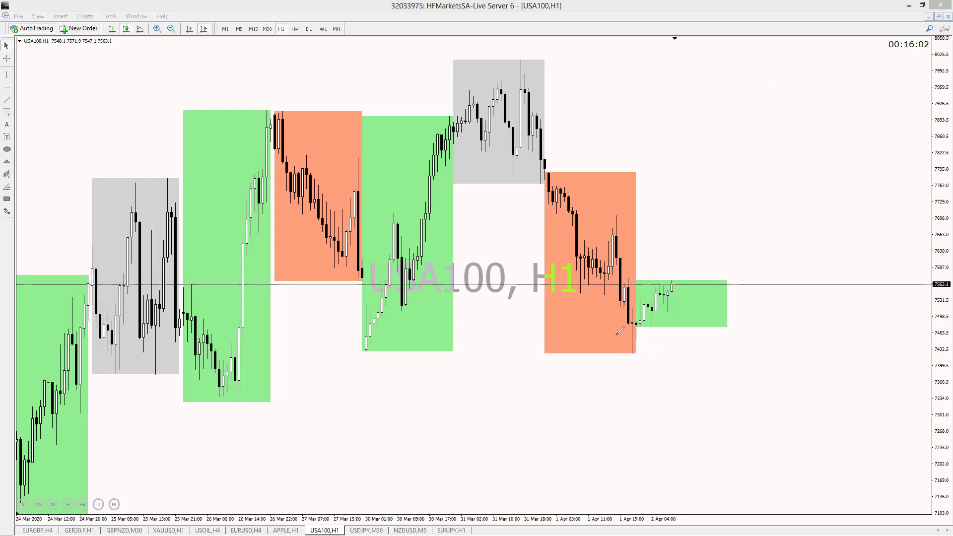
{"action": "mouse_move", "coordinate": [616, 338]}
{"action": "left_mouse_down"}
{"action": "mouse_move", "coordinate": [648, 341]}
{"action": "mouse_move", "coordinate": [596, 345]}
{"action": "mouse_move", "coordinate": [656, 331]}
{"action": "mouse_move", "coordinate": [504, 341]}
{"action": "left_mouse_up"}
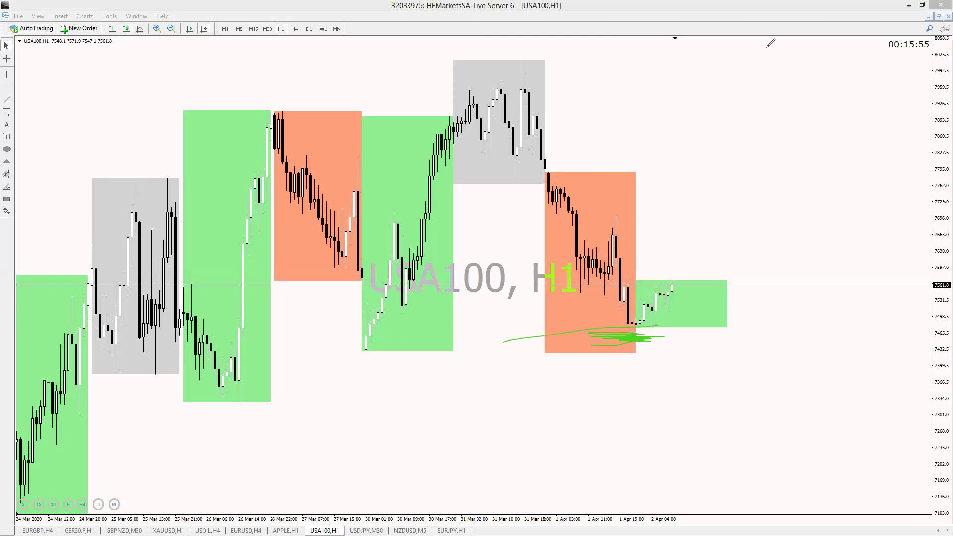
- Clear the drawings, mark levels at the 1 April low and the 2 April high, and trace the rise between them
{"action": "key", "text": "Delete"}
{"action": "left_click_drag", "start_coordinate": [627, 311], "coordinate": [647, 313]}
{"action": "mouse_move", "coordinate": [625, 358]}
{"action": "left_mouse_down"}
{"action": "mouse_move", "coordinate": [651, 358]}
{"action": "mouse_move", "coordinate": [644, 339]}
{"action": "mouse_move", "coordinate": [621, 340]}
{"action": "mouse_move", "coordinate": [673, 339]}
{"action": "mouse_move", "coordinate": [670, 282]}
{"action": "mouse_move", "coordinate": [694, 283]}
{"action": "left_mouse_up"}
{"action": "mouse_move", "coordinate": [574, 281]}
{"action": "left_mouse_down"}
{"action": "mouse_move", "coordinate": [703, 287]}
{"action": "mouse_move", "coordinate": [545, 283]}
{"action": "left_mouse_up"}
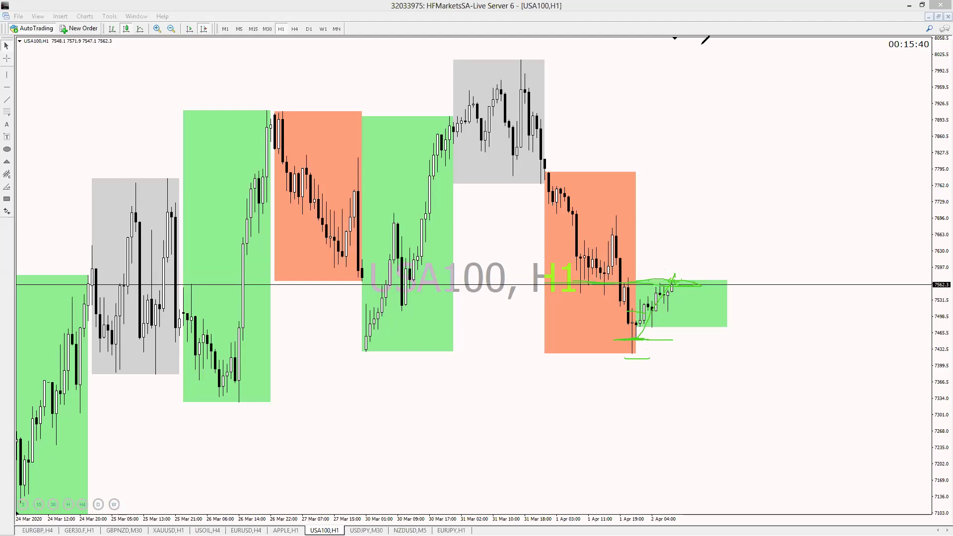
{"action": "left_click_drag", "start_coordinate": [640, 336], "coordinate": [670, 292]}
- Handwrite "1" below the low and draw two horizontal levels through the start of the 2 April green box
{"action": "left_click_drag", "start_coordinate": [662, 343], "coordinate": [666, 356]}
{"action": "left_click_drag", "start_coordinate": [630, 319], "coordinate": [692, 319]}
{"action": "left_click_drag", "start_coordinate": [628, 300], "coordinate": [690, 300]}
- Handwrite "1:3" above the 2 April green box and enclose it in a large loop
{"action": "mouse_move", "coordinate": [735, 186]}
{"action": "left_mouse_down"}
{"action": "mouse_move", "coordinate": [738, 199]}
{"action": "mouse_move", "coordinate": [751, 182]}
{"action": "left_mouse_up"}
{"action": "left_click", "coordinate": [759, 209]}
{"action": "left_click_drag", "start_coordinate": [769, 182], "coordinate": [786, 196]}
{"action": "mouse_move", "coordinate": [740, 165]}
{"action": "left_mouse_down"}
{"action": "mouse_move", "coordinate": [839, 257]}
{"action": "mouse_move", "coordinate": [758, 187]}
{"action": "mouse_move", "coordinate": [778, 176]}
{"action": "left_mouse_up"}
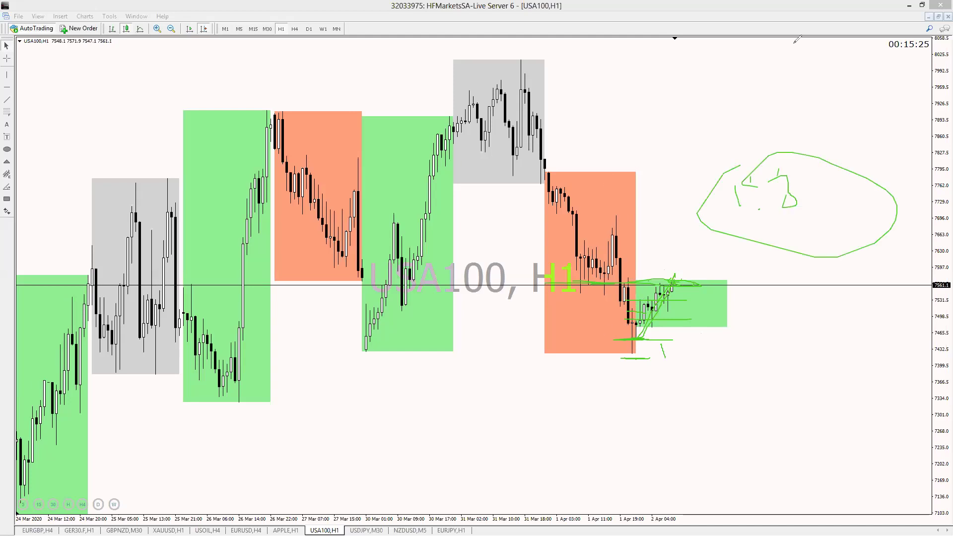
- Clear the drawings, sketch a candle and handwrite a circled "FOMO" beside it with an arrow pointing down to the word
{"action": "key", "text": "Delete"}
{"action": "left_click_drag", "start_coordinate": [753, 140], "coordinate": [767, 146]}
{"action": "left_click_drag", "start_coordinate": [753, 160], "coordinate": [754, 209]}
{"action": "mouse_move", "coordinate": [710, 145]}
{"action": "left_mouse_down"}
{"action": "mouse_move", "coordinate": [859, 130]}
{"action": "mouse_move", "coordinate": [842, 147]}
{"action": "mouse_move", "coordinate": [898, 130]}
{"action": "mouse_move", "coordinate": [821, 145]}
{"action": "mouse_move", "coordinate": [894, 93]}
{"action": "mouse_move", "coordinate": [875, 99]}
{"action": "left_mouse_up"}
{"action": "mouse_move", "coordinate": [863, 77]}
{"action": "left_mouse_down"}
{"action": "mouse_move", "coordinate": [885, 89]}
{"action": "mouse_move", "coordinate": [885, 108]}
{"action": "mouse_move", "coordinate": [871, 53]}
{"action": "left_mouse_up"}
- Draw horizontal levels above and across the sketched candle, plus a short one near the red box's high
{"action": "left_click_drag", "start_coordinate": [724, 140], "coordinate": [824, 135]}
{"action": "left_click_drag", "start_coordinate": [638, 179], "coordinate": [678, 179]}
{"action": "left_click_drag", "start_coordinate": [723, 176], "coordinate": [817, 164]}
{"action": "left_click_drag", "start_coordinate": [694, 168], "coordinate": [847, 169]}
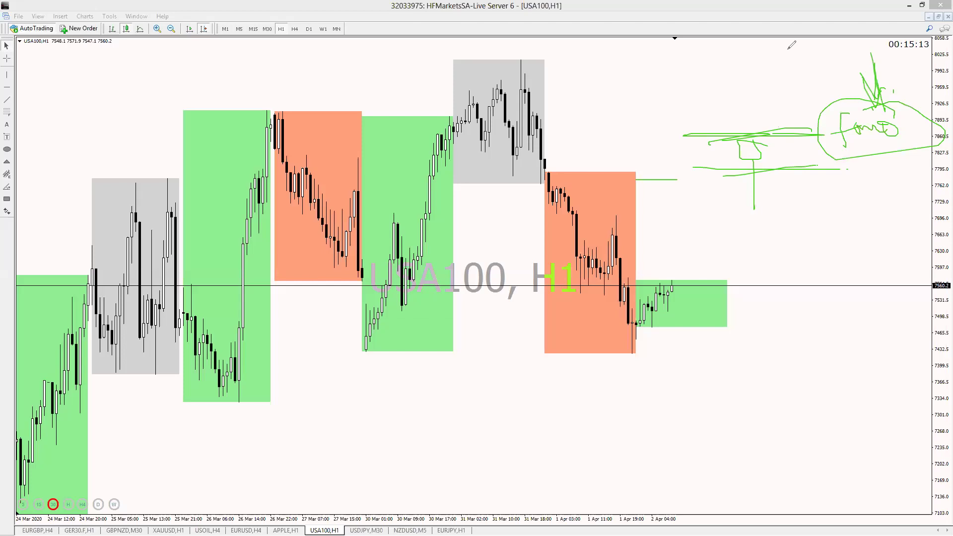
- Clear the drawings, circle the 30 March and 1 April lows, and draw a horizontal support level through both
{"action": "key", "text": "e"}
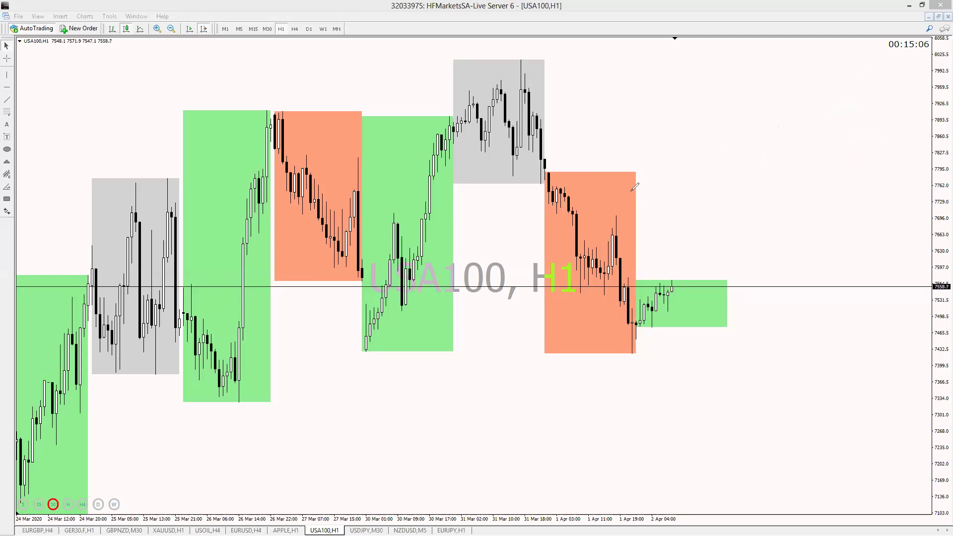
{"action": "left_click_drag", "start_coordinate": [385, 349], "coordinate": [403, 336]}
{"action": "left_click_drag", "start_coordinate": [588, 354], "coordinate": [630, 340]}
{"action": "mouse_move", "coordinate": [308, 350]}
{"action": "left_mouse_down"}
{"action": "mouse_move", "coordinate": [700, 351]}
{"action": "mouse_move", "coordinate": [739, 342]}
{"action": "left_mouse_up"}
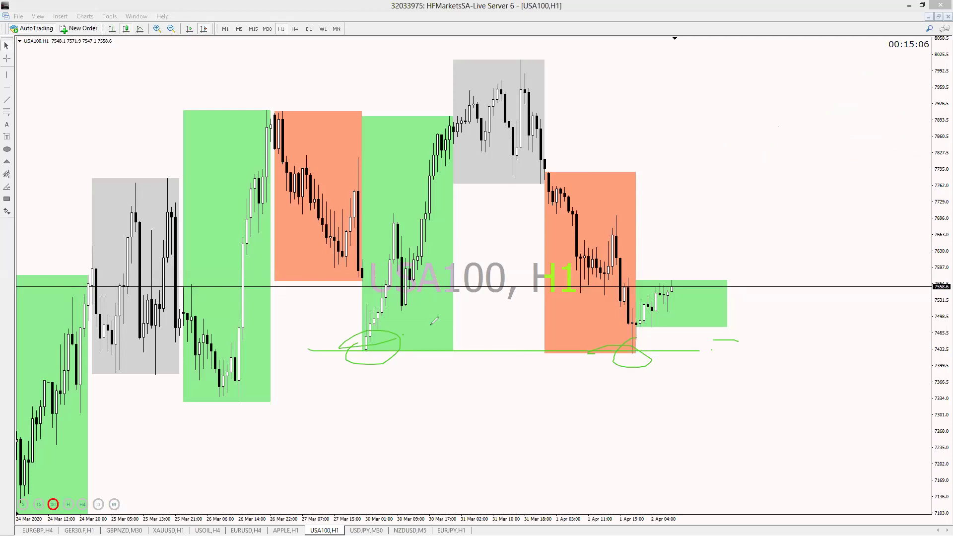
- Shade the two circled lows and draw two arrows pointing up at the 1 April low
{"action": "left_click_drag", "start_coordinate": [408, 344], "coordinate": [360, 358]}
{"action": "mouse_move", "coordinate": [604, 356]}
{"action": "left_mouse_down"}
{"action": "mouse_move", "coordinate": [566, 371]}
{"action": "mouse_move", "coordinate": [603, 364]}
{"action": "left_mouse_up"}
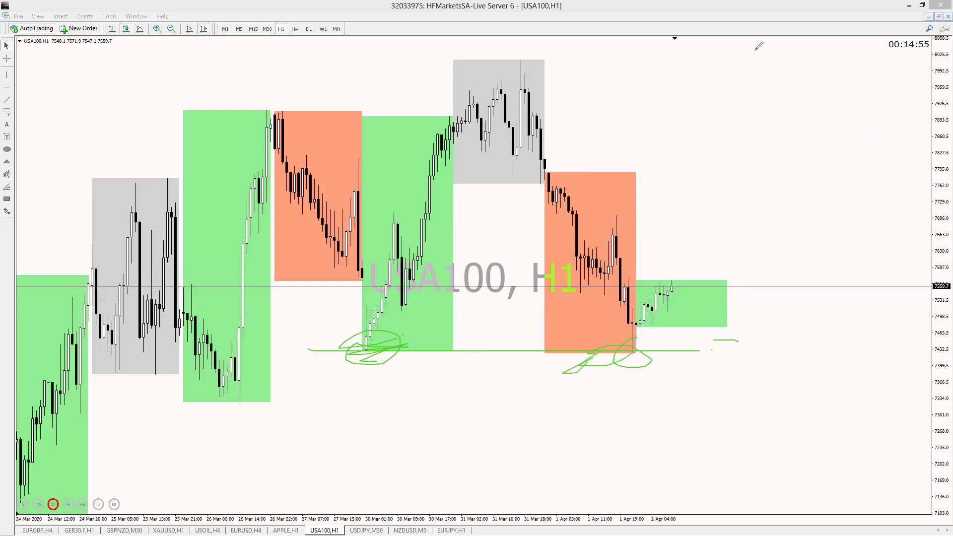
{"action": "mouse_move", "coordinate": [602, 392]}
{"action": "left_mouse_down"}
{"action": "mouse_move", "coordinate": [624, 356]}
{"action": "mouse_move", "coordinate": [617, 363]}
{"action": "left_mouse_up"}
{"action": "left_click_drag", "start_coordinate": [653, 390], "coordinate": [637, 356]}
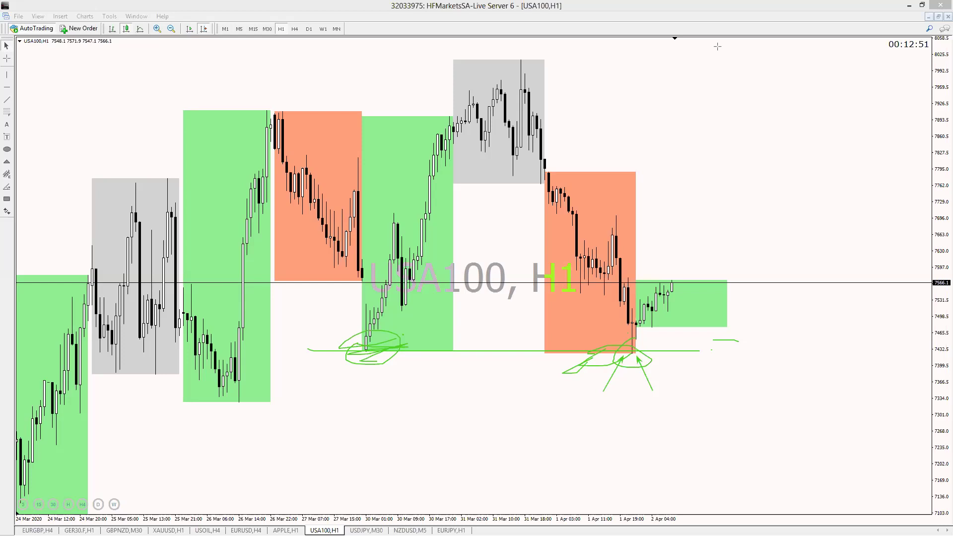
- Draw four long arrows along the support level, extending forward from the 1 April low
{"action": "left_click_drag", "start_coordinate": [729, 353], "coordinate": [618, 352]}
{"action": "left_click_drag", "start_coordinate": [736, 349], "coordinate": [584, 346]}
{"action": "left_click_drag", "start_coordinate": [782, 354], "coordinate": [626, 354]}
{"action": "left_click_drag", "start_coordinate": [751, 361], "coordinate": [629, 353]}
- Add a cluster of short arrows below the support level and a downward arrow to it from the latest candle
{"action": "mouse_move", "coordinate": [713, 385]}
{"action": "left_mouse_down"}
{"action": "mouse_move", "coordinate": [640, 384]}
{"action": "mouse_move", "coordinate": [753, 382]}
{"action": "left_mouse_up"}
{"action": "left_click_drag", "start_coordinate": [639, 387], "coordinate": [735, 387]}
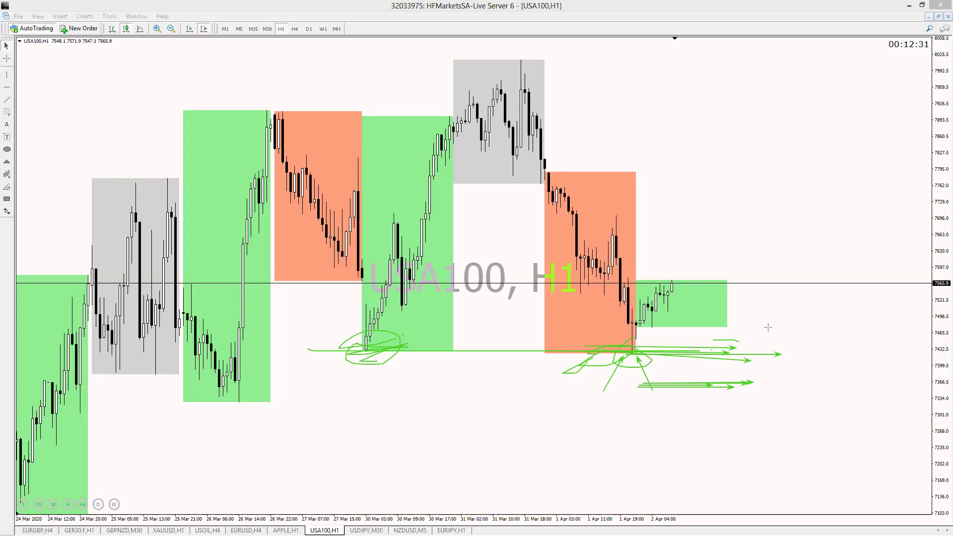
{"action": "left_click_drag", "start_coordinate": [664, 380], "coordinate": [700, 379]}
{"action": "left_click_drag", "start_coordinate": [675, 281], "coordinate": [711, 370]}
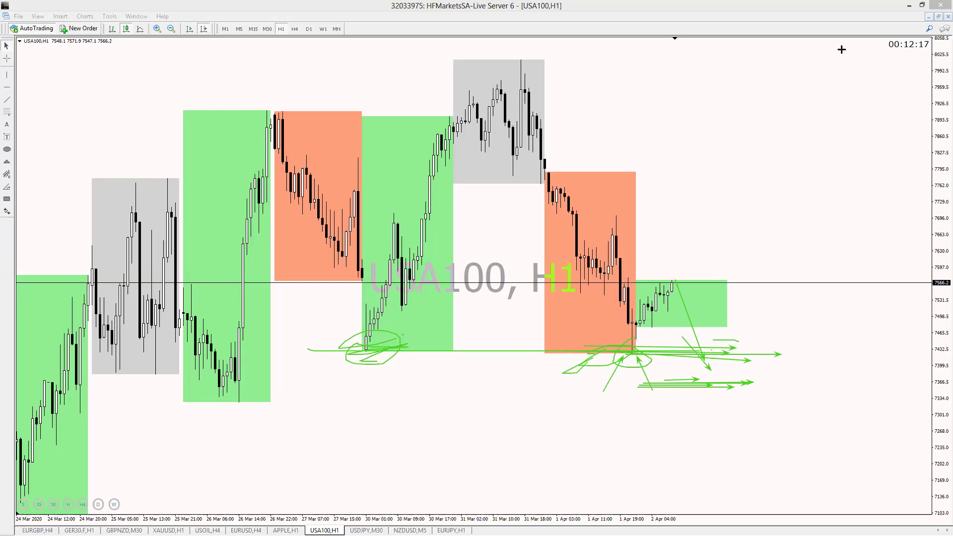
- Clear the drawings and handwrite a circled "5", with a word below it linked to the circle by an arrow
{"action": "key", "text": "Escape"}
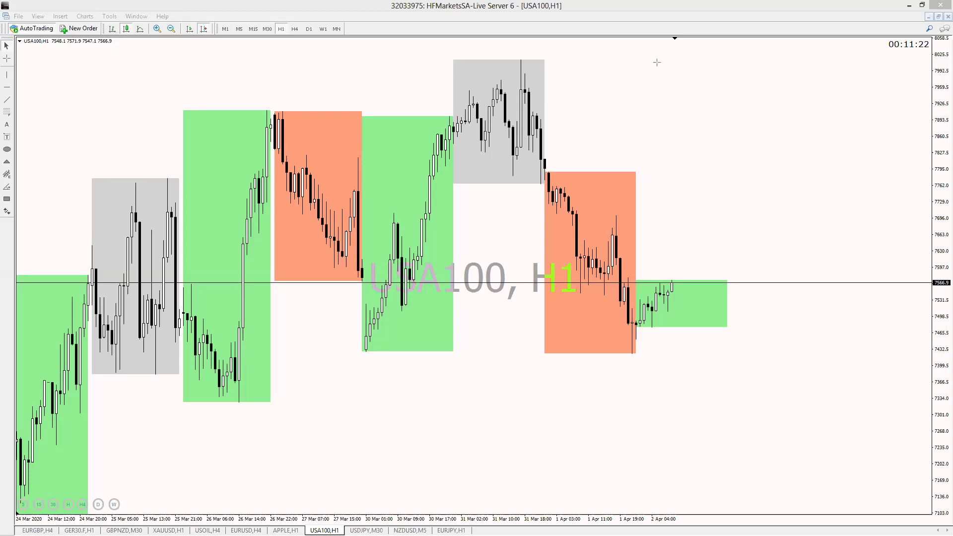
{"action": "key", "text": "ctrl+2"}
{"action": "mouse_move", "coordinate": [785, 71]}
{"action": "left_mouse_down"}
{"action": "mouse_move", "coordinate": [753, 94]}
{"action": "mouse_move", "coordinate": [770, 56]}
{"action": "left_mouse_up"}
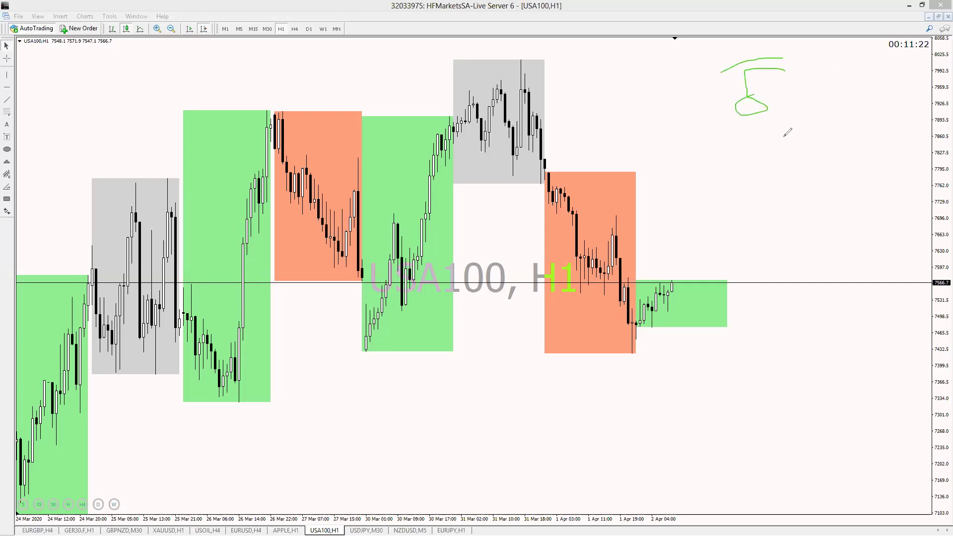
{"action": "mouse_move", "coordinate": [788, 174]}
{"action": "left_mouse_down"}
{"action": "mouse_move", "coordinate": [815, 199]}
{"action": "mouse_move", "coordinate": [874, 199]}
{"action": "mouse_move", "coordinate": [887, 174]}
{"action": "left_mouse_up"}
{"action": "left_click_drag", "start_coordinate": [814, 119], "coordinate": [806, 171]}
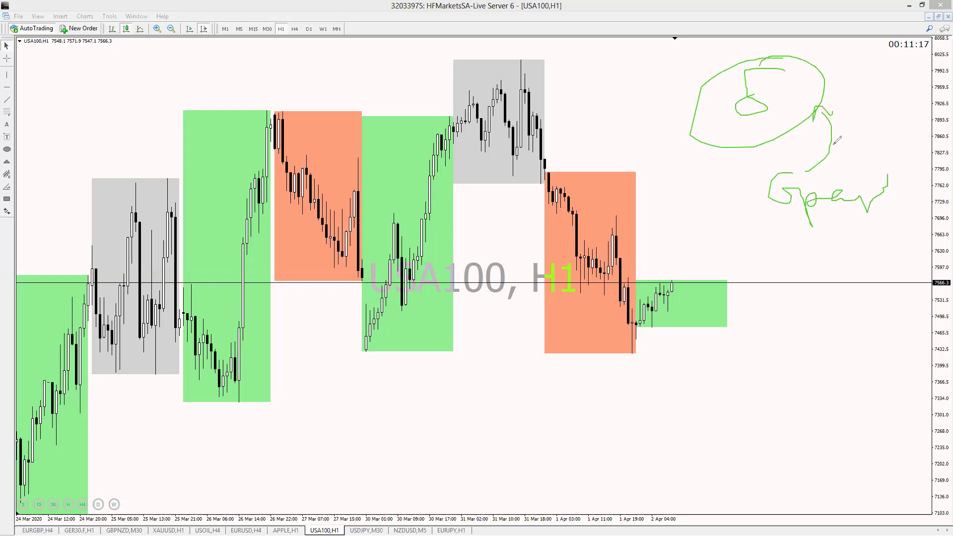
- Add further digits after the circled "5" and draw horizontal lines above and below the number
{"action": "mouse_move", "coordinate": [818, 80]}
{"action": "left_mouse_down"}
{"action": "mouse_move", "coordinate": [837, 90]}
{"action": "mouse_move", "coordinate": [859, 76]}
{"action": "left_mouse_up"}
{"action": "left_click_drag", "start_coordinate": [653, 64], "coordinate": [858, 71]}
{"action": "mouse_move", "coordinate": [621, 123]}
{"action": "left_mouse_down"}
{"action": "mouse_move", "coordinate": [887, 124]}
{"action": "mouse_move", "coordinate": [723, 110]}
{"action": "left_mouse_up"}
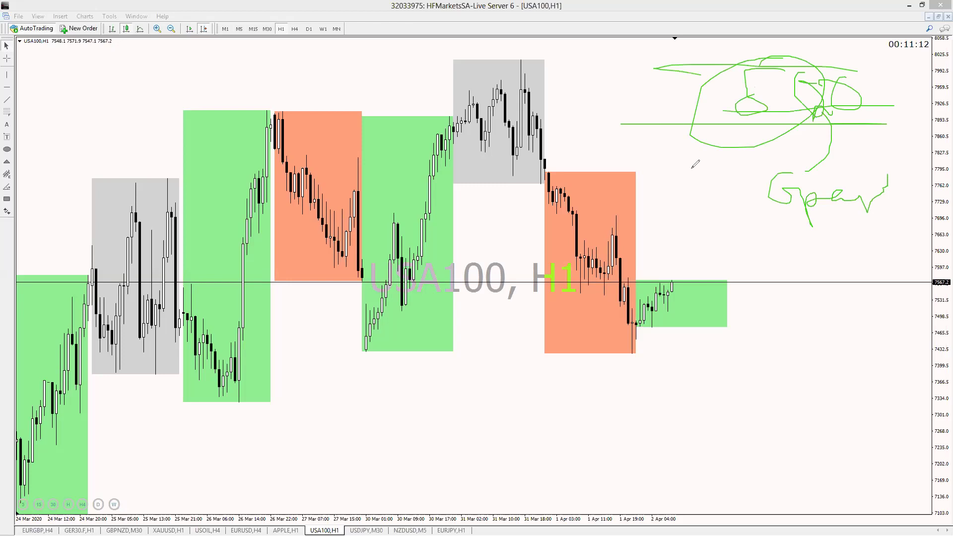
{"action": "mouse_move", "coordinate": [881, 150]}
{"action": "left_mouse_down"}
{"action": "mouse_move", "coordinate": [872, 105]}
{"action": "mouse_move", "coordinate": [892, 105]}
{"action": "left_mouse_up"}
- Clear the drawings, handwrite a column of short words beside the candles and enclose them in a large loop
{"action": "key", "text": "e"}
{"action": "mouse_move", "coordinate": [702, 70]}
{"action": "left_mouse_down"}
{"action": "mouse_move", "coordinate": [708, 93]}
{"action": "mouse_move", "coordinate": [736, 108]}
{"action": "left_mouse_up"}
{"action": "mouse_move", "coordinate": [745, 82]}
{"action": "left_mouse_down"}
{"action": "mouse_move", "coordinate": [763, 113]}
{"action": "mouse_move", "coordinate": [805, 97]}
{"action": "mouse_move", "coordinate": [809, 121]}
{"action": "left_mouse_up"}
{"action": "left_click_drag", "start_coordinate": [744, 131], "coordinate": [750, 159]}
{"action": "mouse_move", "coordinate": [753, 130]}
{"action": "left_mouse_down"}
{"action": "mouse_move", "coordinate": [801, 134]}
{"action": "mouse_move", "coordinate": [810, 146]}
{"action": "left_mouse_up"}
{"action": "left_click_drag", "start_coordinate": [753, 191], "coordinate": [748, 197]}
{"action": "mouse_move", "coordinate": [739, 203]}
{"action": "left_mouse_down"}
{"action": "mouse_move", "coordinate": [735, 214]}
{"action": "mouse_move", "coordinate": [823, 192]}
{"action": "left_mouse_up"}
{"action": "left_click_drag", "start_coordinate": [793, 237], "coordinate": [838, 238]}
{"action": "mouse_move", "coordinate": [810, 272]}
{"action": "left_mouse_down"}
{"action": "mouse_move", "coordinate": [841, 288]}
{"action": "mouse_move", "coordinate": [874, 276]}
{"action": "left_mouse_up"}
{"action": "mouse_move", "coordinate": [854, 363]}
{"action": "left_mouse_down"}
{"action": "mouse_move", "coordinate": [750, 52]}
{"action": "mouse_move", "coordinate": [773, 102]}
{"action": "left_mouse_up"}
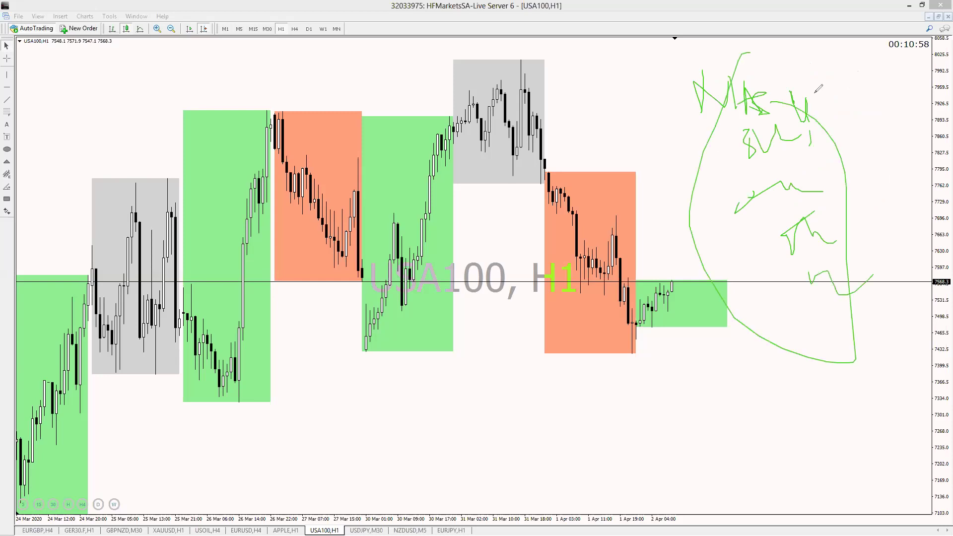
- Box the top handwritten word and draw a tall bracket with short ticks alongside the column of notes
{"action": "mouse_move", "coordinate": [713, 122]}
{"action": "left_mouse_down"}
{"action": "mouse_move", "coordinate": [865, 134]}
{"action": "mouse_move", "coordinate": [686, 70]}
{"action": "mouse_move", "coordinate": [687, 118]}
{"action": "mouse_move", "coordinate": [709, 122]}
{"action": "left_mouse_up"}
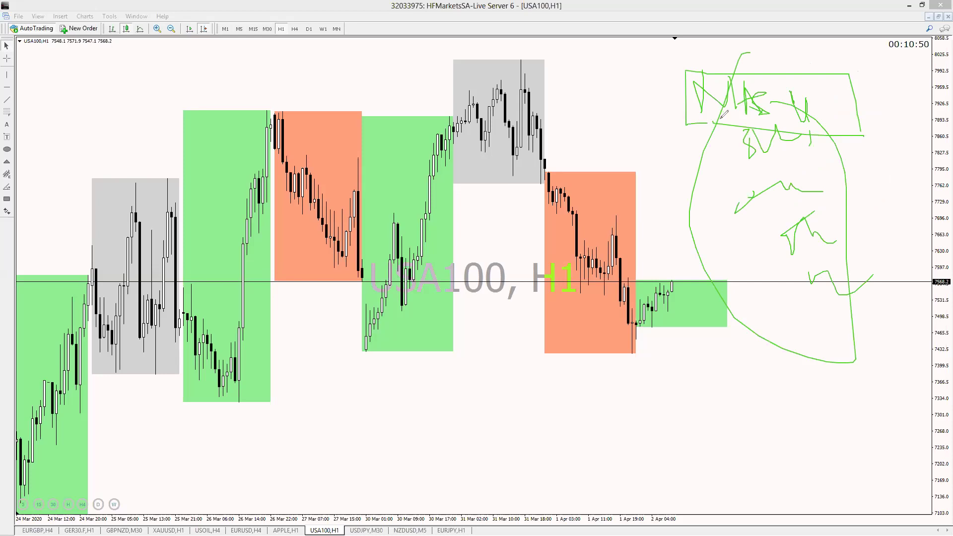
{"action": "mouse_move", "coordinate": [852, 96]}
{"action": "left_mouse_down"}
{"action": "mouse_move", "coordinate": [879, 97]}
{"action": "mouse_move", "coordinate": [883, 113]}
{"action": "left_mouse_up"}
{"action": "left_click_drag", "start_coordinate": [832, 171], "coordinate": [871, 171]}
{"action": "left_click_drag", "start_coordinate": [871, 256], "coordinate": [877, 256]}
{"action": "left_click_drag", "start_coordinate": [873, 205], "coordinate": [880, 205]}
{"action": "mouse_move", "coordinate": [879, 100]}
{"action": "left_mouse_down"}
{"action": "mouse_move", "coordinate": [914, 93]}
{"action": "mouse_move", "coordinate": [877, 232]}
{"action": "mouse_move", "coordinate": [917, 245]}
{"action": "left_mouse_up"}
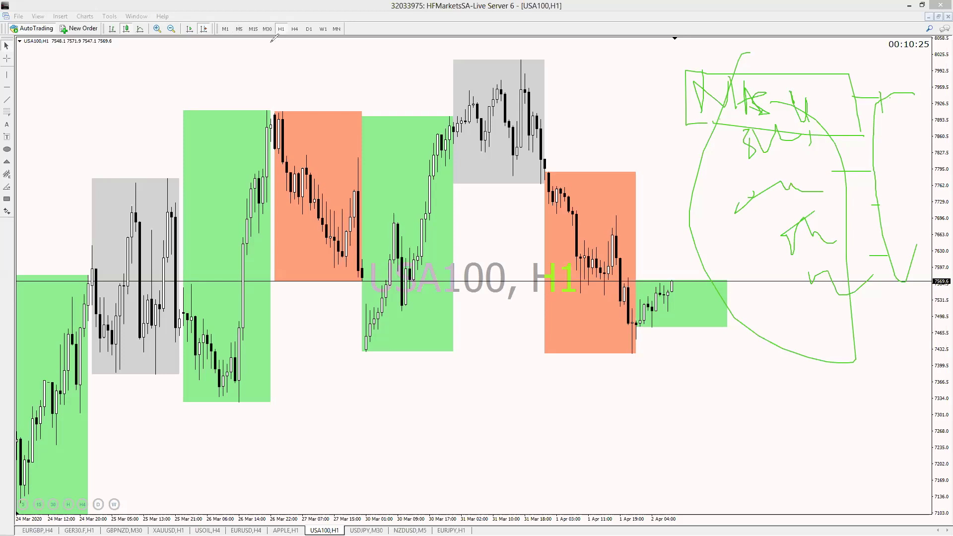
- Mark the timeframe labels with two short strokes and clear all drawings from the chart
{"action": "left_click_drag", "start_coordinate": [303, 42], "coordinate": [325, 42]}
{"action": "left_click_drag", "start_coordinate": [264, 48], "coordinate": [279, 49]}
{"action": "key", "text": "Delete"}
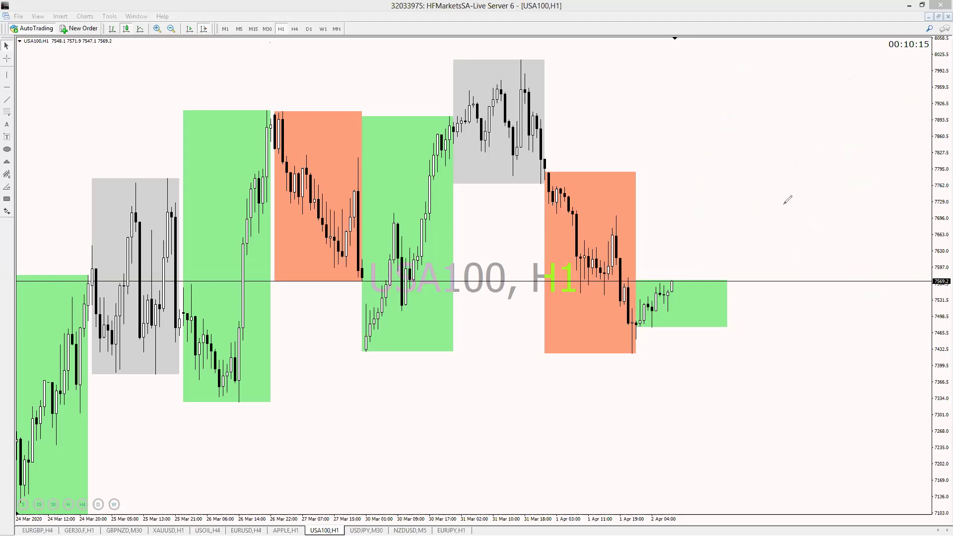
- Sketch a broken vertical divider beside the candles, with a small "0" and short dashes on either side of its upper end
{"action": "left_click_drag", "start_coordinate": [787, 60], "coordinate": [793, 99]}
{"action": "left_click_drag", "start_coordinate": [801, 185], "coordinate": [801, 209]}
{"action": "left_click_drag", "start_coordinate": [805, 258], "coordinate": [810, 306]}
{"action": "left_click_drag", "start_coordinate": [813, 327], "coordinate": [814, 374]}
{"action": "mouse_move", "coordinate": [749, 77]}
{"action": "left_mouse_down"}
{"action": "mouse_move", "coordinate": [751, 88]}
{"action": "mouse_move", "coordinate": [719, 84]}
{"action": "left_mouse_up"}
{"action": "left_click_drag", "start_coordinate": [826, 89], "coordinate": [836, 86]}
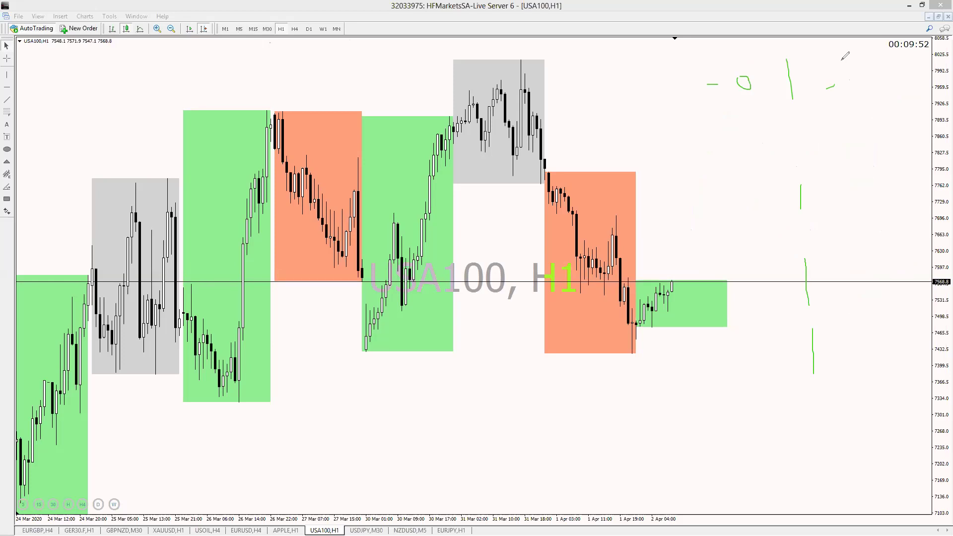
- Clear the drawings and draw a rectangle extending forward across the 1 April low
{"action": "key", "text": "ctrl+shift+6"}
{"action": "left_click_drag", "start_coordinate": [608, 346], "coordinate": [737, 378]}
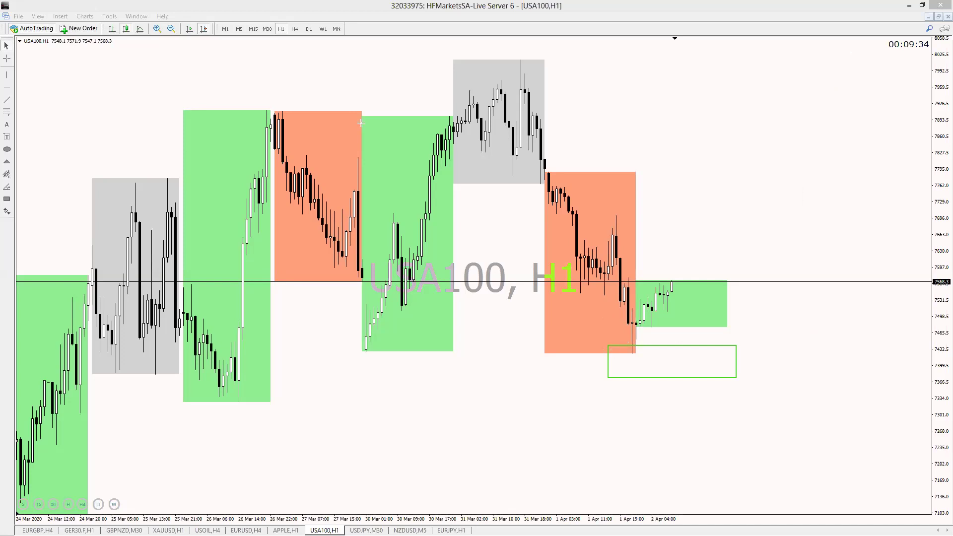
- Compare the USA100 chart on the M30, M15 and H1 timeframes and settle on M30
{"action": "left_click", "coordinate": [267, 29]}
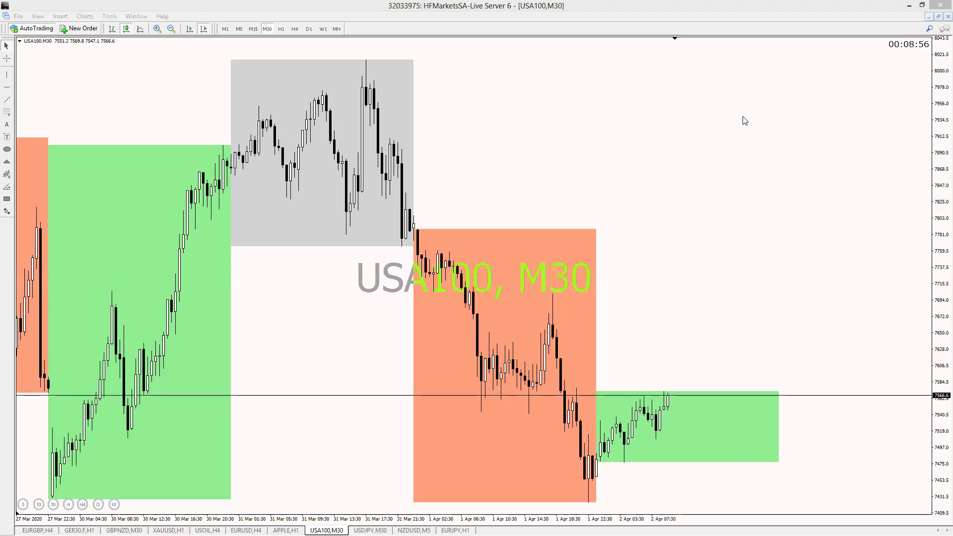
{"action": "left_click", "coordinate": [255, 30]}
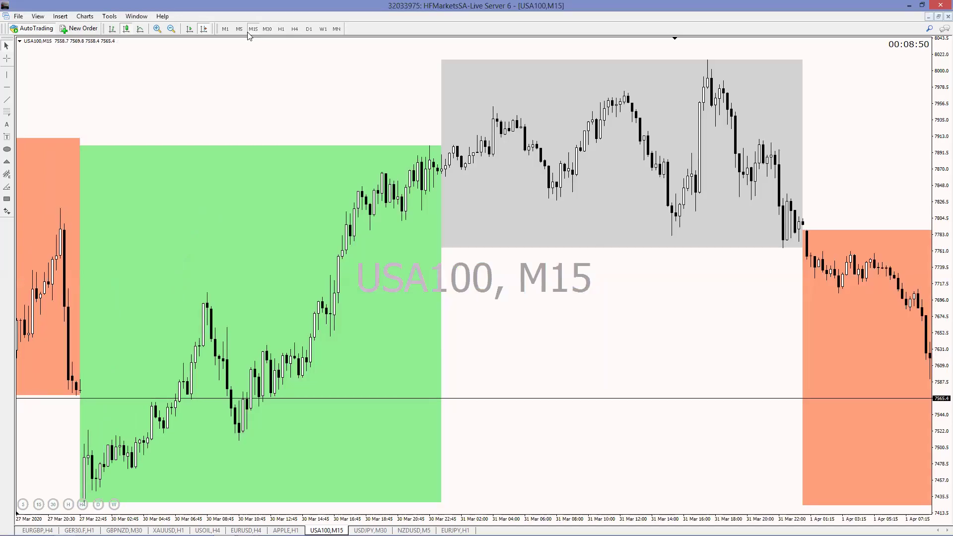
{"action": "left_click", "coordinate": [267, 30]}
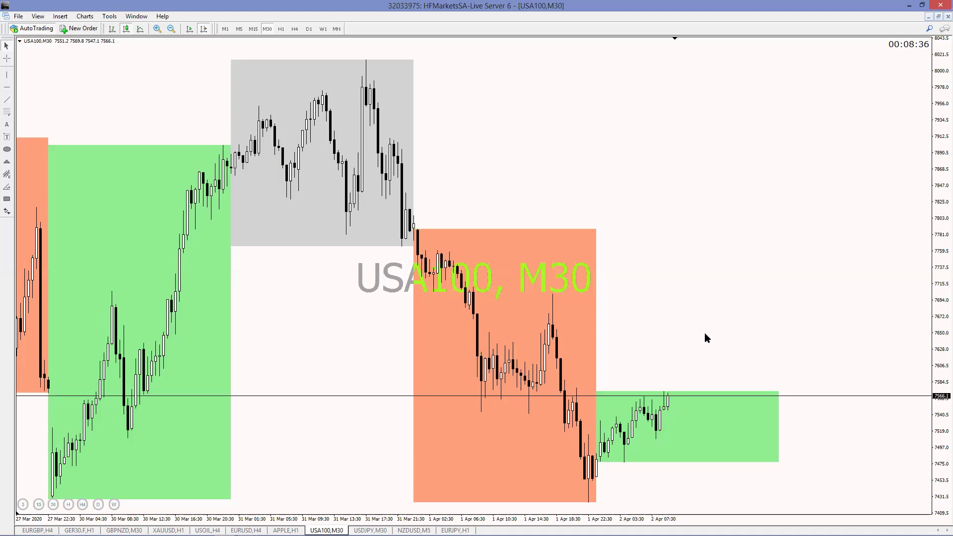
{"action": "key", "text": "Down"}
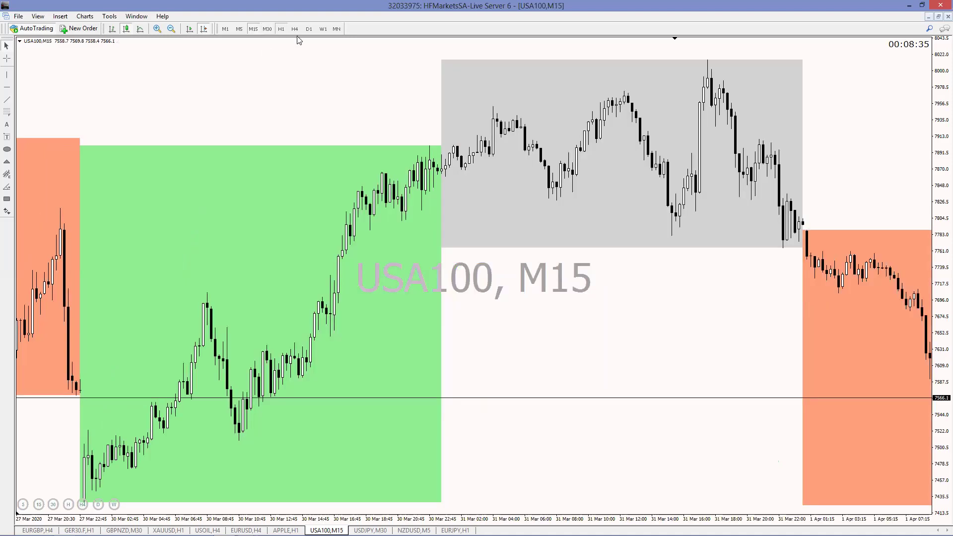
{"action": "left_click", "coordinate": [281, 29]}
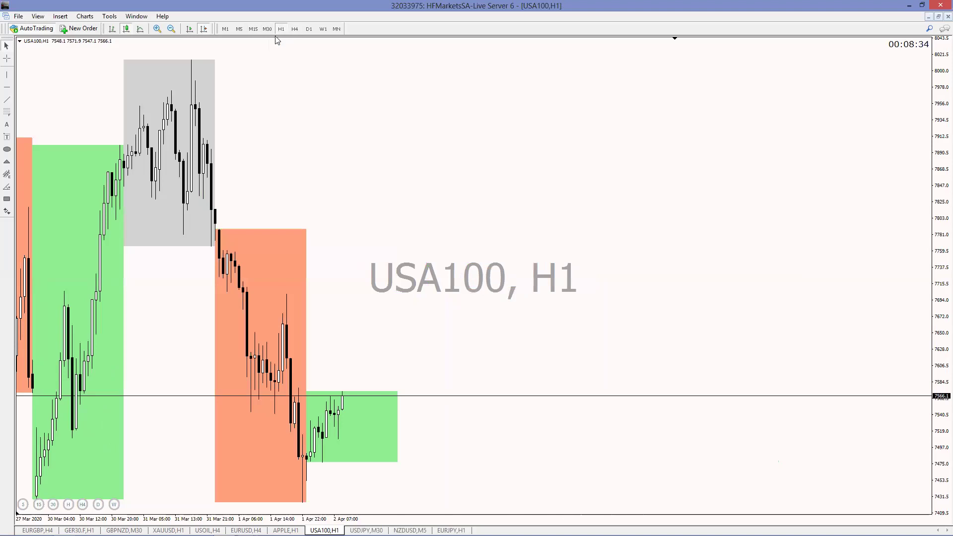
{"action": "left_click", "coordinate": [267, 29]}
{"action": "scroll", "coordinate": [646, 174], "scroll_direction": "down", "scroll_amount": 3}
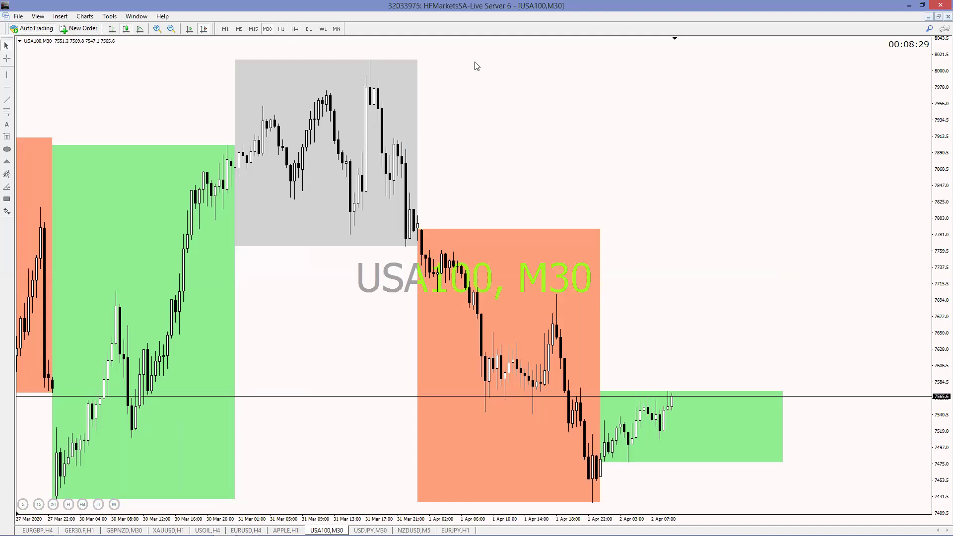
- Trace the price swings from the 31 March high to the 1 April low and the rise into 2 April
{"action": "mouse_move", "coordinate": [377, 89]}
{"action": "left_mouse_down"}
{"action": "mouse_move", "coordinate": [494, 412]}
{"action": "mouse_move", "coordinate": [531, 331]}
{"action": "left_mouse_up"}
{"action": "mouse_move", "coordinate": [563, 376]}
{"action": "left_mouse_down"}
{"action": "mouse_move", "coordinate": [599, 501]}
{"action": "mouse_move", "coordinate": [684, 422]}
{"action": "left_mouse_up"}
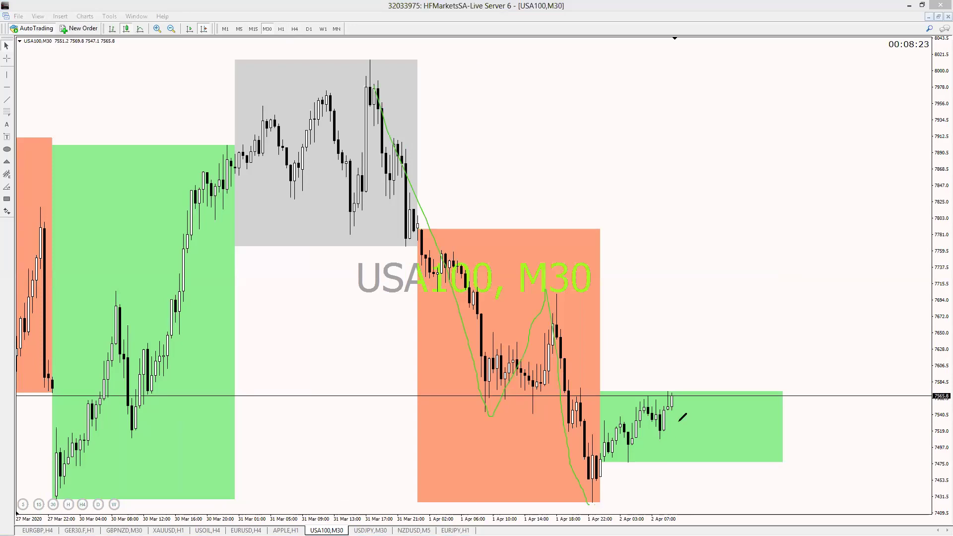
{"action": "left_click_drag", "start_coordinate": [577, 454], "coordinate": [670, 392]}
- Draw descending trend strokes from the 31 March high past the 2 April candles and mark their starting point
{"action": "left_click_drag", "start_coordinate": [388, 64], "coordinate": [709, 491]}
{"action": "left_click_drag", "start_coordinate": [588, 322], "coordinate": [406, 81]}
{"action": "left_click_drag", "start_coordinate": [369, 55], "coordinate": [390, 86]}
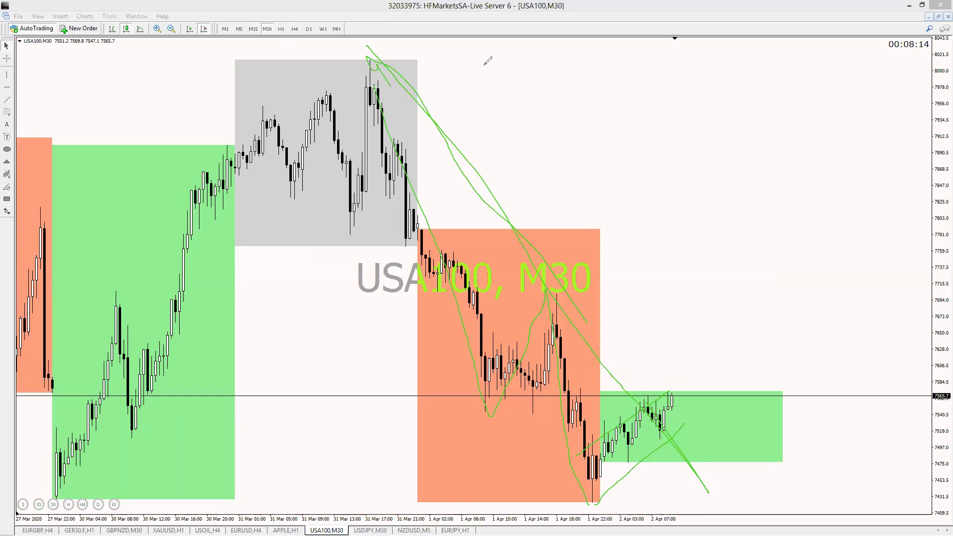
- Clear the drawings, then draw a straight descending line from the 31 March high and mark the 2 April range with levels and a swing
{"action": "key", "text": "e"}
{"action": "mouse_move", "coordinate": [365, 56]}
{"action": "left_mouse_down"}
{"action": "mouse_move", "coordinate": [640, 416]}
{"action": "mouse_move", "coordinate": [729, 507]}
{"action": "mouse_move", "coordinate": [724, 502]}
{"action": "left_mouse_up"}
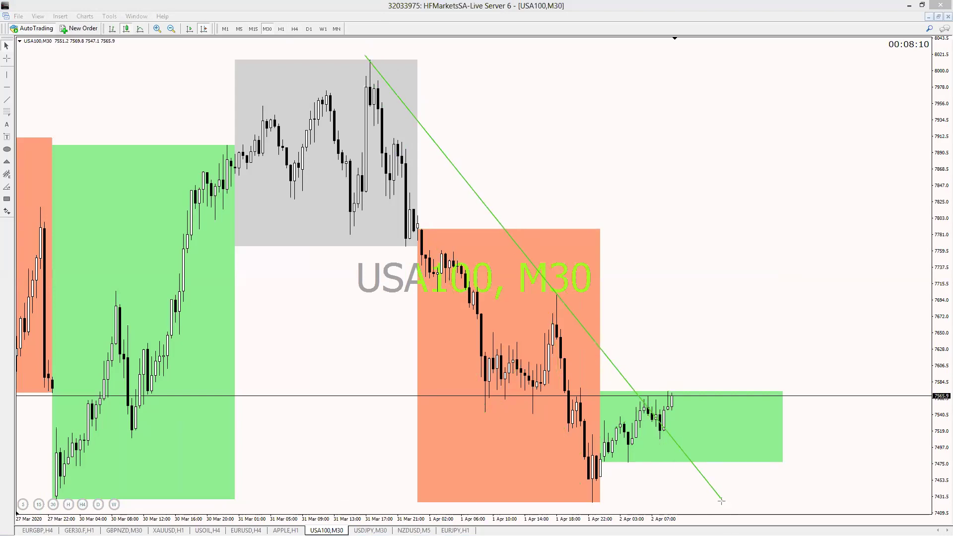
{"action": "left_click_drag", "start_coordinate": [642, 467], "coordinate": [552, 467]}
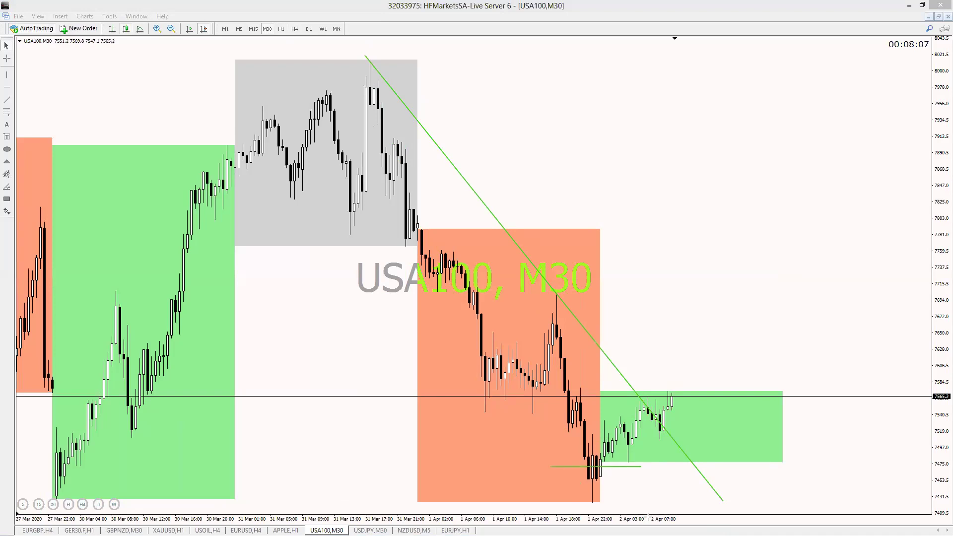
{"action": "left_click_drag", "start_coordinate": [617, 403], "coordinate": [691, 401]}
{"action": "left_click_drag", "start_coordinate": [683, 394], "coordinate": [681, 446]}
- Switch the USA100 chart to M15, bring the latest candles into view and clear the drawings
{"action": "left_click", "coordinate": [256, 32]}
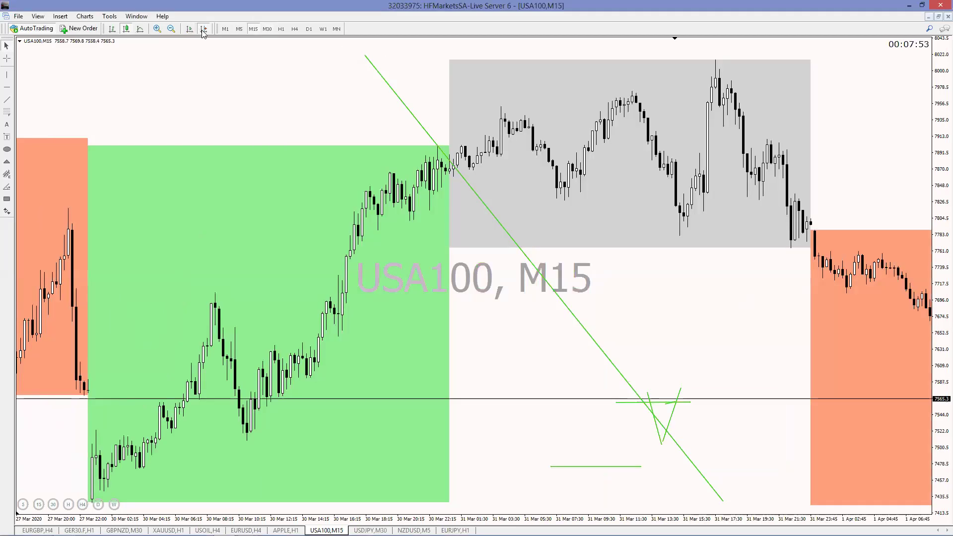
{"action": "double_click", "coordinate": [202, 30]}
{"action": "left_click_drag", "start_coordinate": [610, 299], "coordinate": [614, 297]}
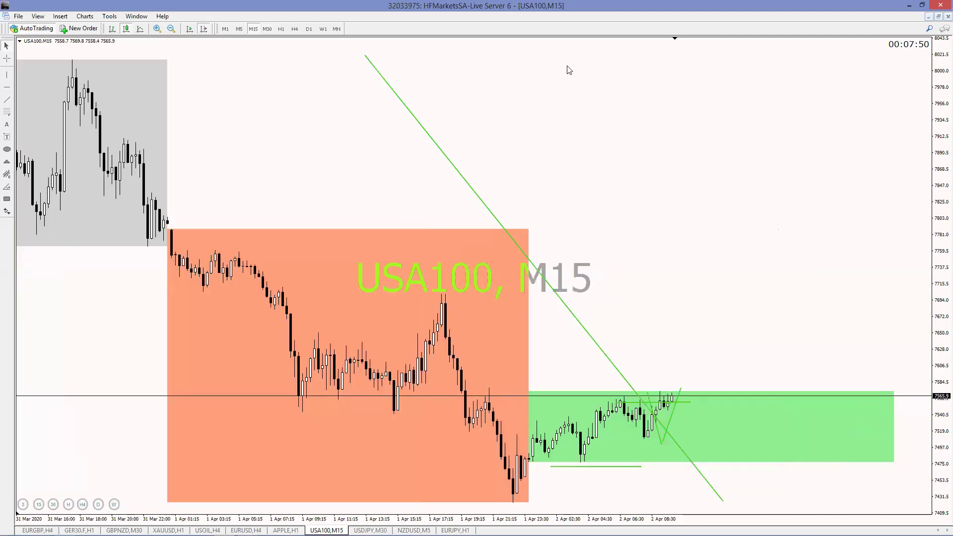
{"action": "key", "text": "Escape"}
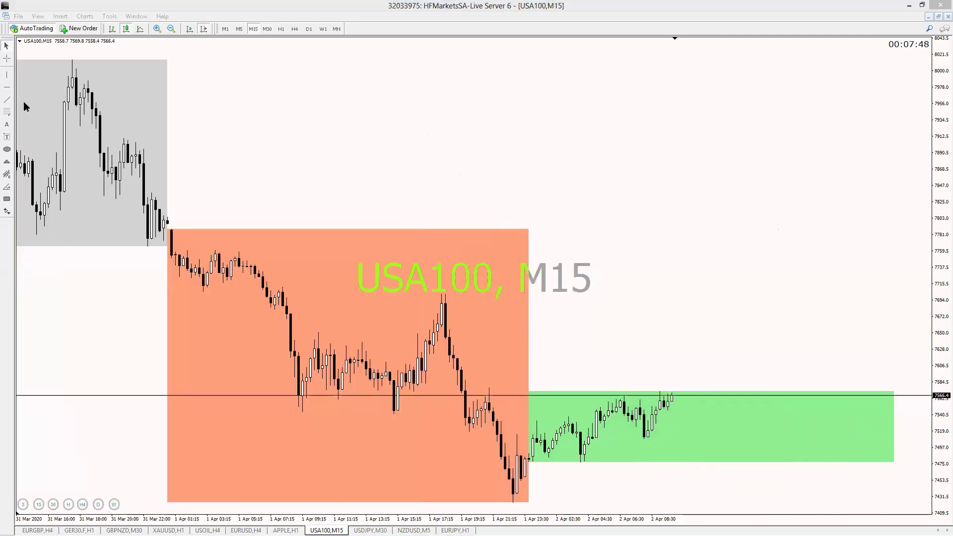
{"action": "left_click", "coordinate": [511, 502]}
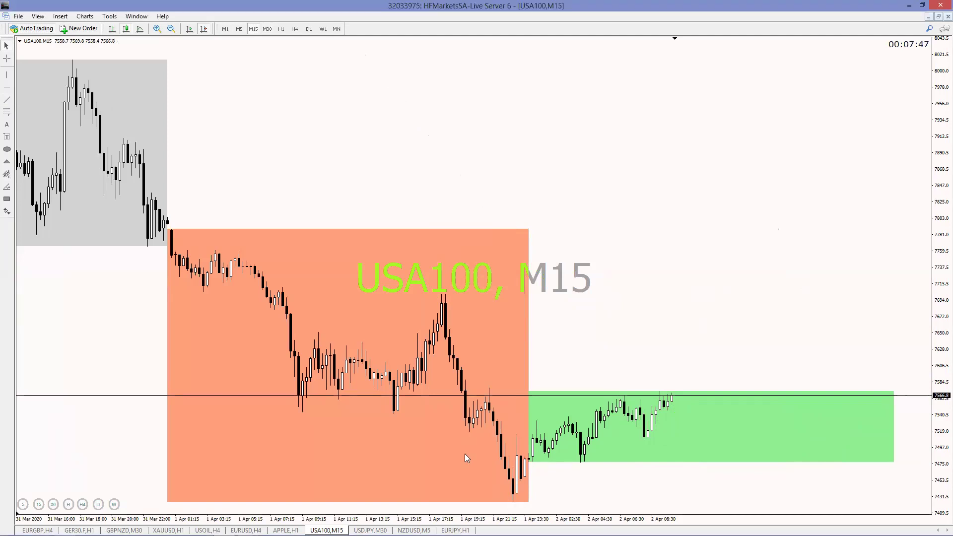
- Add rising trendlines below and above the 2 April candles, starting the upper one just above the highs near the 1 April close
{"action": "left_click", "coordinate": [7, 99]}
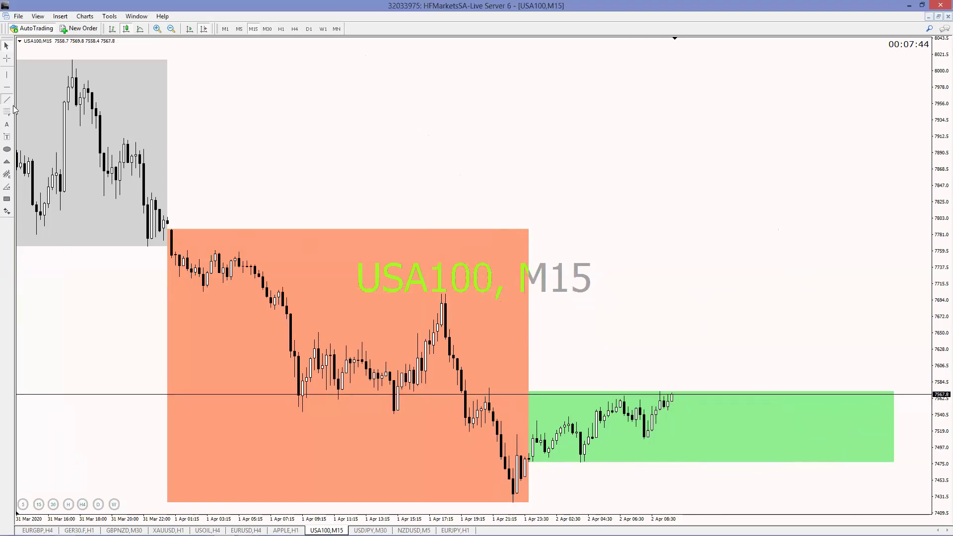
{"action": "left_click_drag", "start_coordinate": [510, 505], "coordinate": [731, 399]}
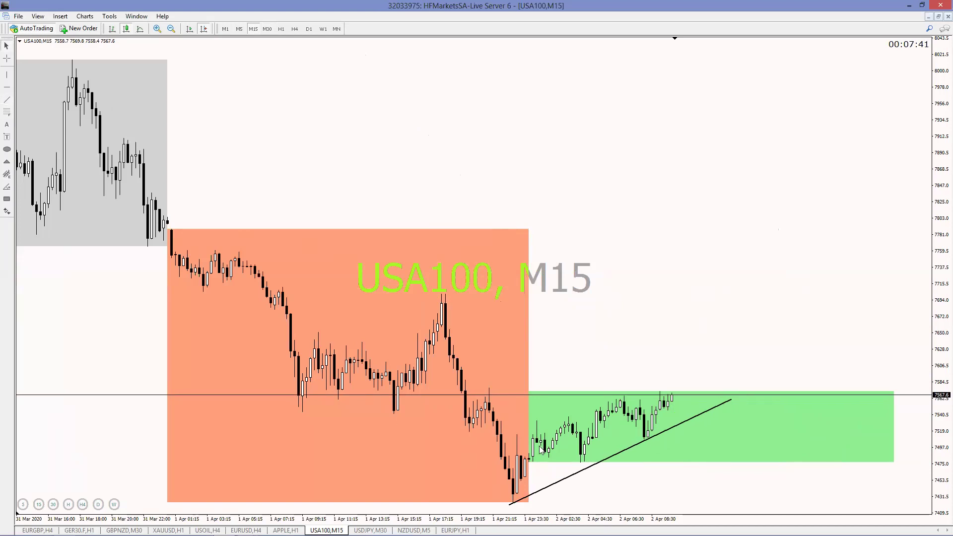
{"action": "left_click", "coordinate": [6, 100]}
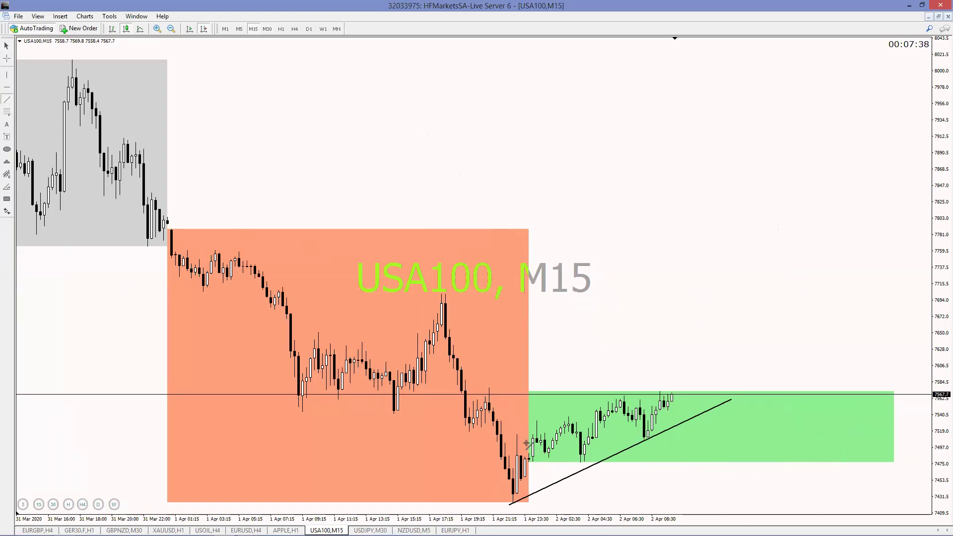
{"action": "mouse_move", "coordinate": [489, 437]}
{"action": "left_mouse_down"}
{"action": "mouse_move", "coordinate": [658, 413]}
{"action": "mouse_move", "coordinate": [707, 371]}
{"action": "left_mouse_up"}
{"action": "double_click", "coordinate": [513, 431]}
{"action": "left_click_drag", "start_coordinate": [489, 436], "coordinate": [520, 428]}
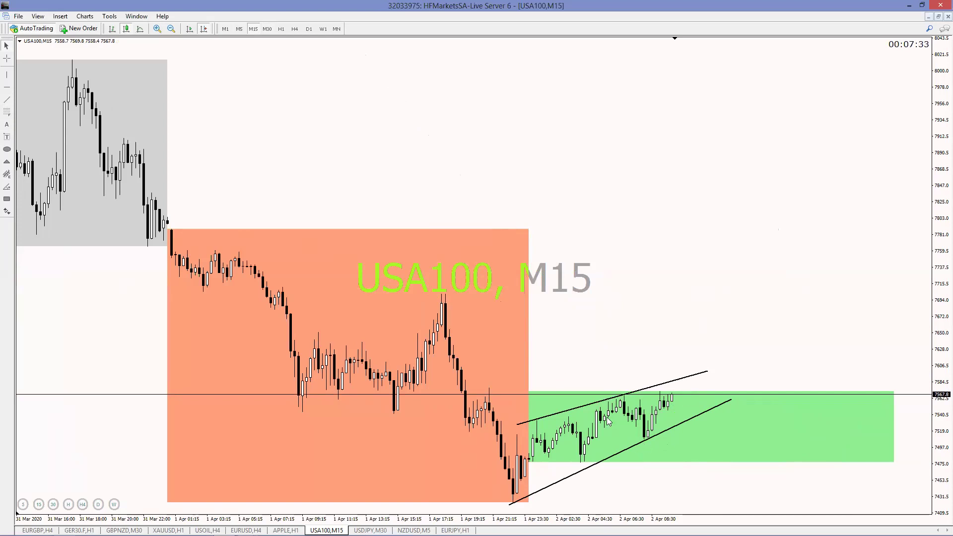
- Draw an arrow falling from the wedge's upper trendline to below the 1 April low
{"action": "left_click", "coordinate": [171, 29]}
{"action": "scroll", "coordinate": [568, 188], "scroll_direction": "up", "scroll_amount": 3}
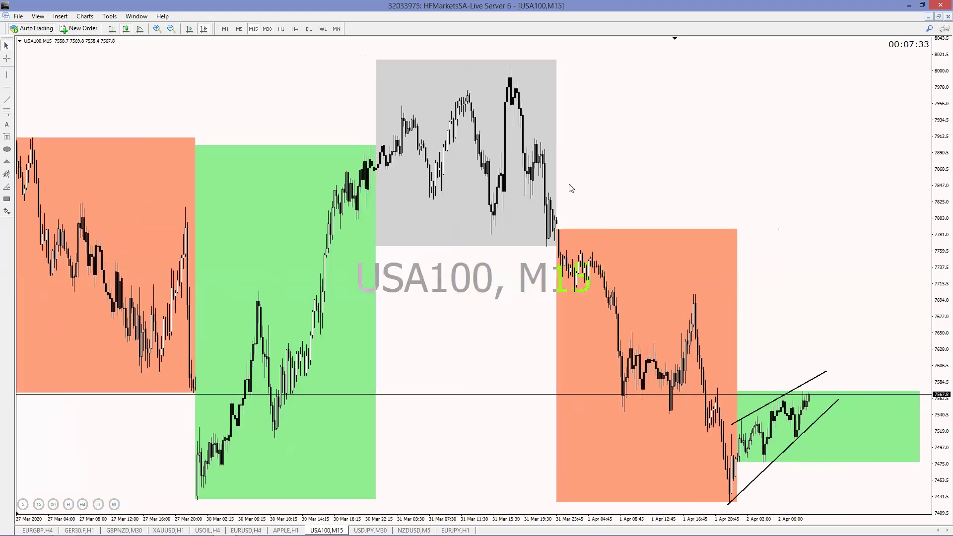
{"action": "left_click_drag", "start_coordinate": [938, 336], "coordinate": [943, 370]}
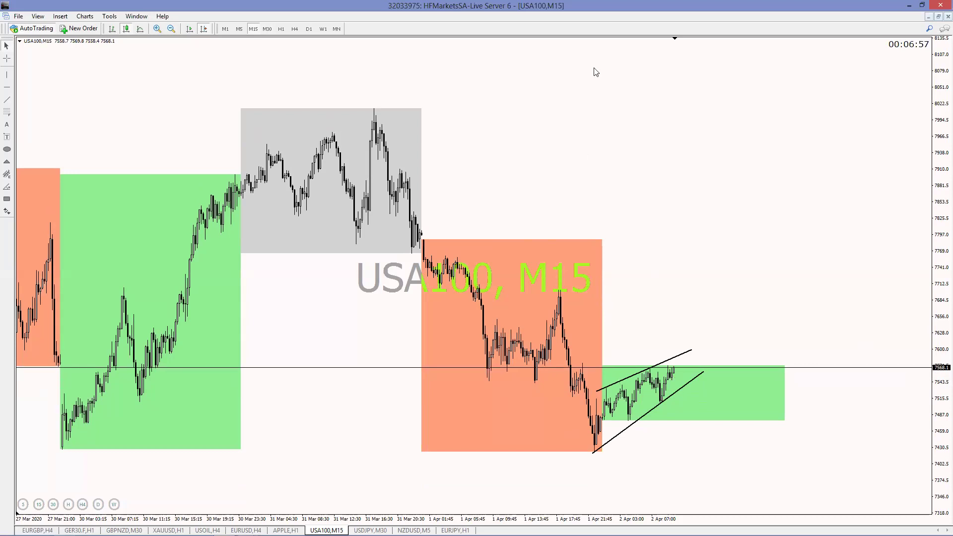
{"action": "left_click_drag", "start_coordinate": [679, 356], "coordinate": [698, 447]}
{"action": "mouse_move", "coordinate": [686, 439]}
{"action": "left_mouse_down"}
{"action": "mouse_move", "coordinate": [703, 450]}
{"action": "mouse_move", "coordinate": [710, 433]}
{"action": "left_mouse_up"}
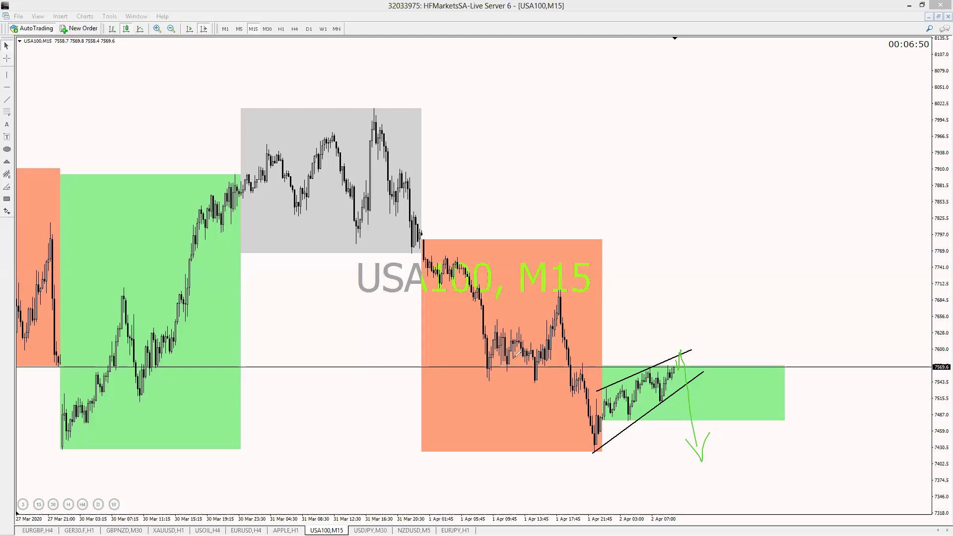
- Mark levels near the 1 April high and below the 1 April low, and draw a line across the current price
{"action": "mouse_move", "coordinate": [636, 230]}
{"action": "left_mouse_down"}
{"action": "mouse_move", "coordinate": [588, 259]}
{"action": "mouse_move", "coordinate": [662, 260]}
{"action": "left_mouse_up"}
{"action": "mouse_move", "coordinate": [569, 482]}
{"action": "left_mouse_down"}
{"action": "mouse_move", "coordinate": [530, 495]}
{"action": "mouse_move", "coordinate": [642, 495]}
{"action": "left_mouse_up"}
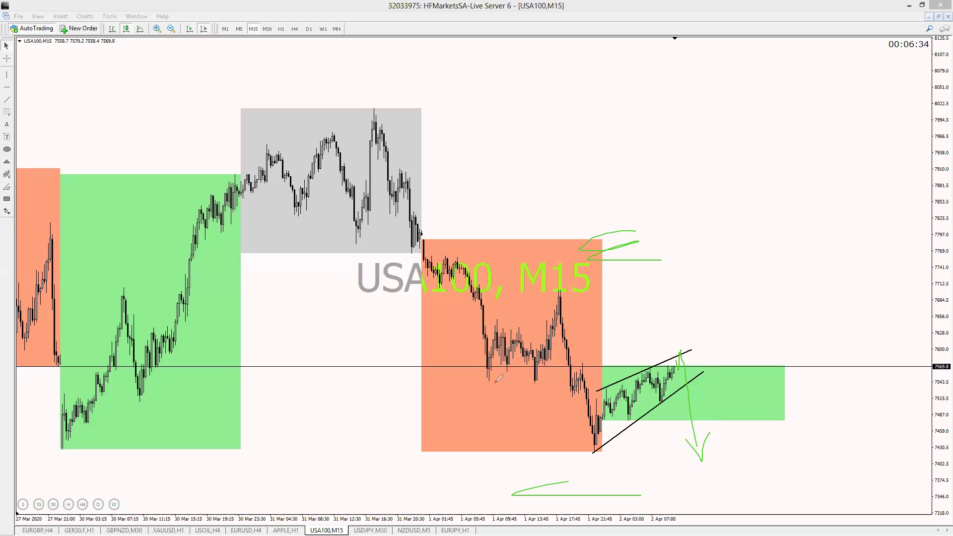
{"action": "left_click_drag", "start_coordinate": [473, 365], "coordinate": [738, 381]}
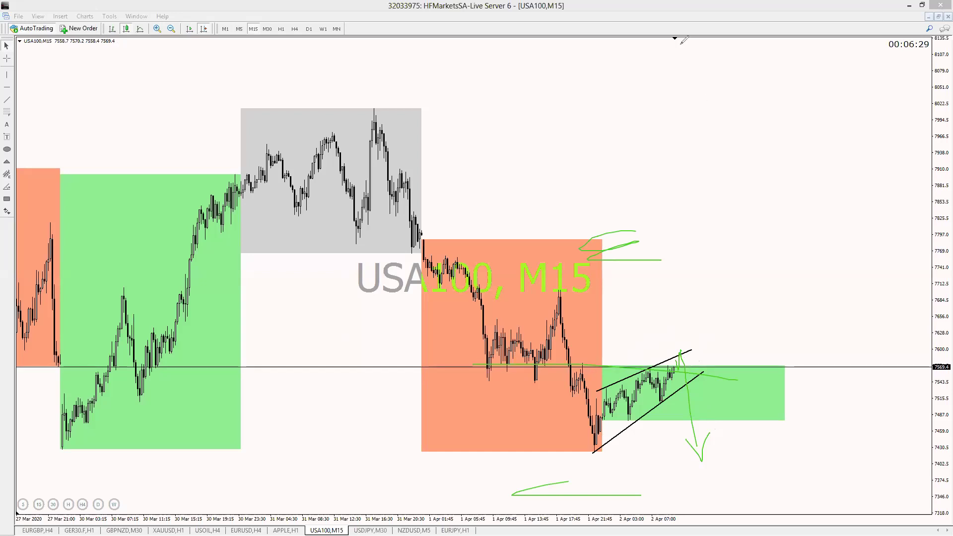
- Clear the drawings, circle the top and bottom of the 1 April range and draw a horizontal line below its low
{"action": "key", "text": "e"}
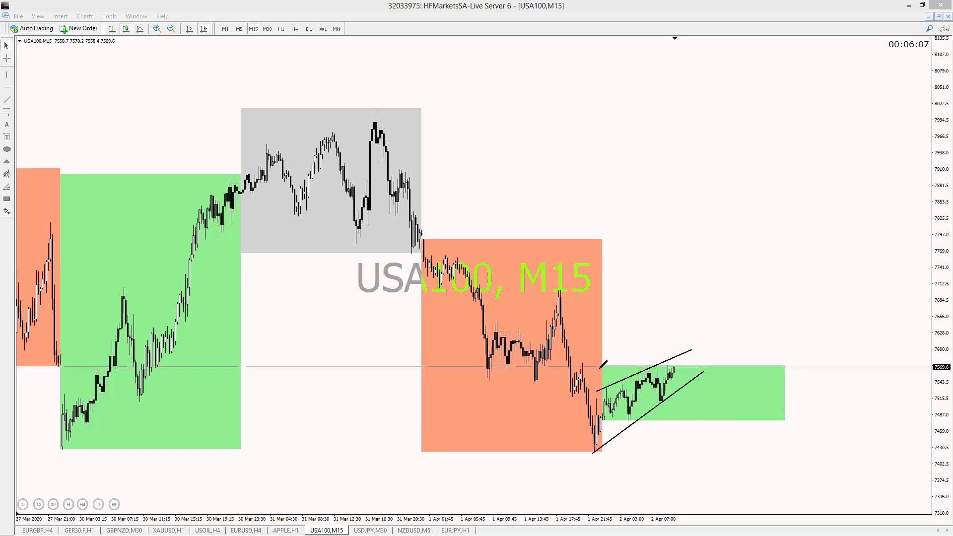
{"action": "left_click_drag", "start_coordinate": [544, 240], "coordinate": [596, 240]}
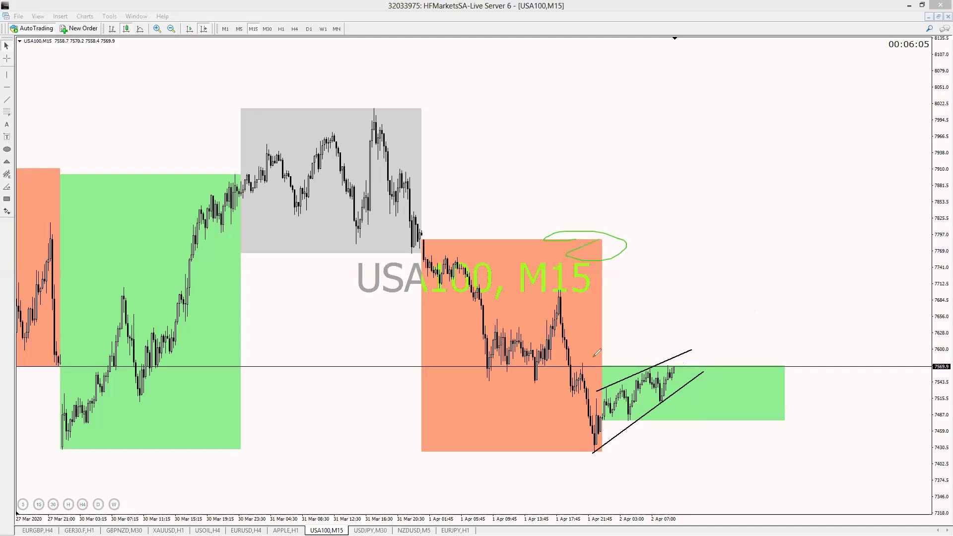
{"action": "left_click_drag", "start_coordinate": [560, 446], "coordinate": [596, 443]}
{"action": "left_click_drag", "start_coordinate": [475, 454], "coordinate": [818, 467]}
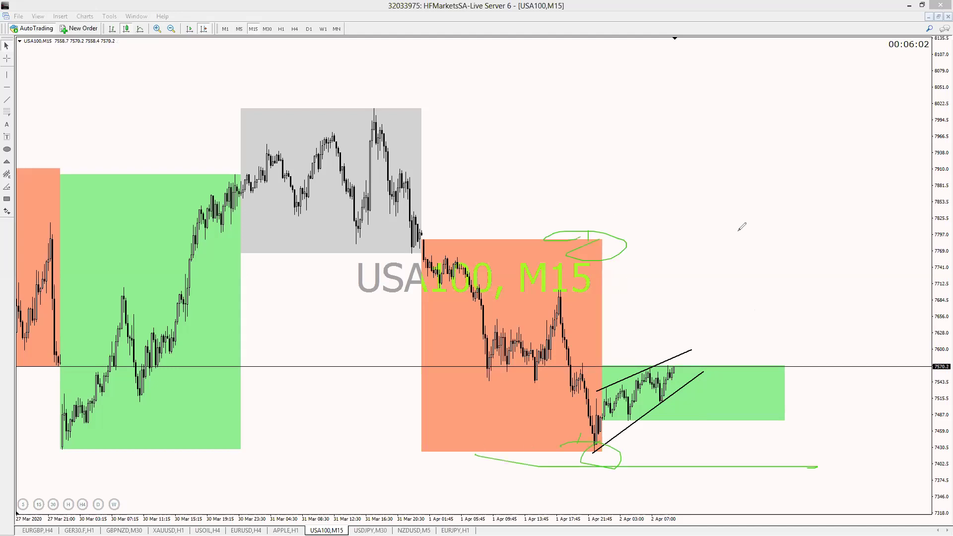
- Sketch the projected path from the wedge down below the 1 April low, followed by a rally above the 1 April high
{"action": "mouse_move", "coordinate": [598, 428]}
{"action": "left_mouse_down"}
{"action": "mouse_move", "coordinate": [636, 429]}
{"action": "mouse_move", "coordinate": [650, 377]}
{"action": "mouse_move", "coordinate": [678, 371]}
{"action": "mouse_move", "coordinate": [714, 490]}
{"action": "mouse_move", "coordinate": [724, 475]}
{"action": "mouse_move", "coordinate": [696, 500]}
{"action": "mouse_move", "coordinate": [737, 498]}
{"action": "left_mouse_up"}
{"action": "left_click_drag", "start_coordinate": [681, 487], "coordinate": [744, 501]}
{"action": "left_click_drag", "start_coordinate": [734, 496], "coordinate": [837, 197]}
{"action": "left_click_drag", "start_coordinate": [837, 197], "coordinate": [827, 228]}
{"action": "mouse_move", "coordinate": [798, 245]}
{"action": "left_mouse_down"}
{"action": "mouse_move", "coordinate": [791, 269]}
{"action": "mouse_move", "coordinate": [824, 276]}
{"action": "mouse_move", "coordinate": [832, 238]}
{"action": "left_mouse_up"}
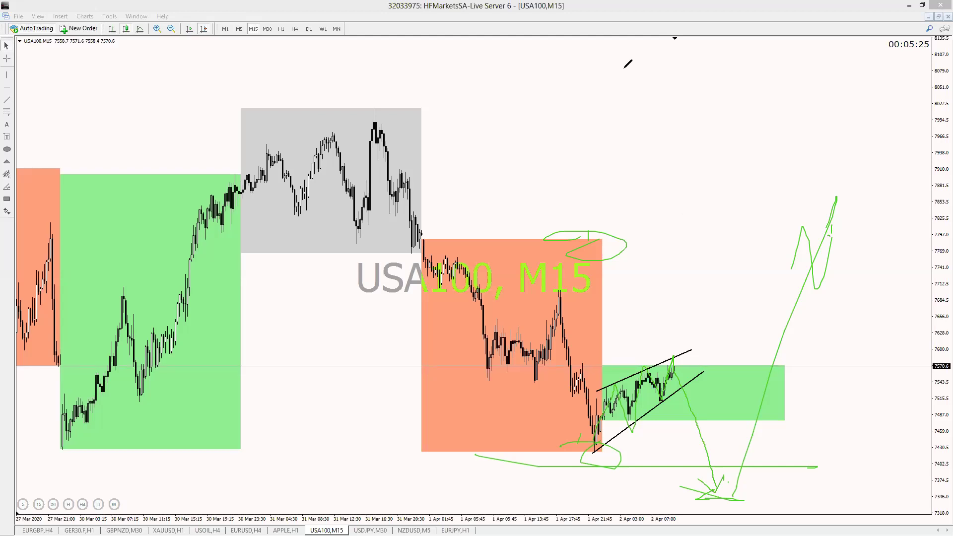
- Clear the drawings, sketch a drop from the wedge and scribble a target zone below the 1 April low
{"action": "left_click", "coordinate": [655, 42]}
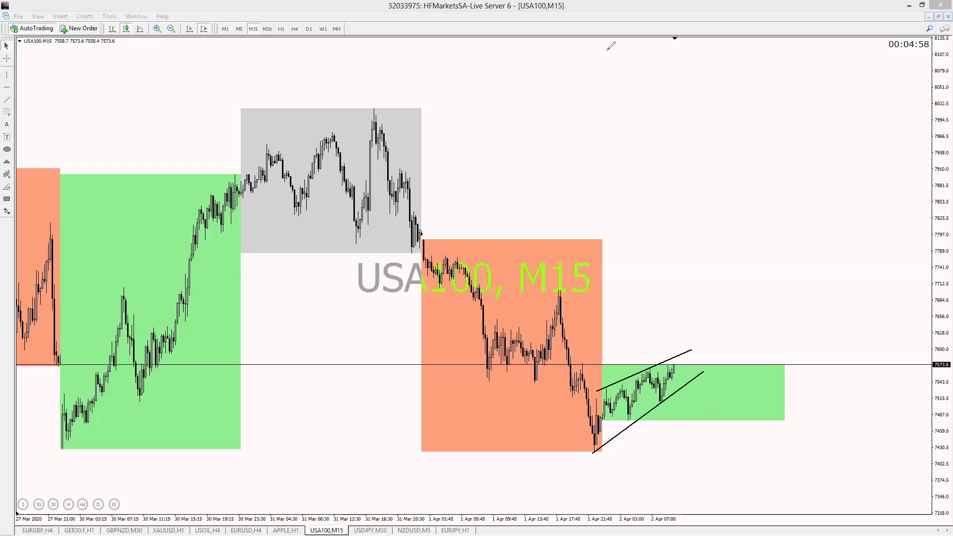
{"action": "mouse_move", "coordinate": [665, 379]}
{"action": "left_mouse_down"}
{"action": "mouse_move", "coordinate": [673, 353]}
{"action": "mouse_move", "coordinate": [701, 491]}
{"action": "mouse_move", "coordinate": [710, 489]}
{"action": "left_mouse_up"}
{"action": "mouse_move", "coordinate": [645, 478]}
{"action": "left_mouse_down"}
{"action": "mouse_move", "coordinate": [760, 481]}
{"action": "mouse_move", "coordinate": [662, 482]}
{"action": "mouse_move", "coordinate": [749, 491]}
{"action": "left_mouse_up"}
{"action": "mouse_move", "coordinate": [612, 504]}
{"action": "left_mouse_down"}
{"action": "mouse_move", "coordinate": [693, 504]}
{"action": "mouse_move", "coordinate": [653, 501]}
{"action": "left_mouse_up"}
{"action": "left_click_drag", "start_coordinate": [591, 466], "coordinate": [773, 487]}
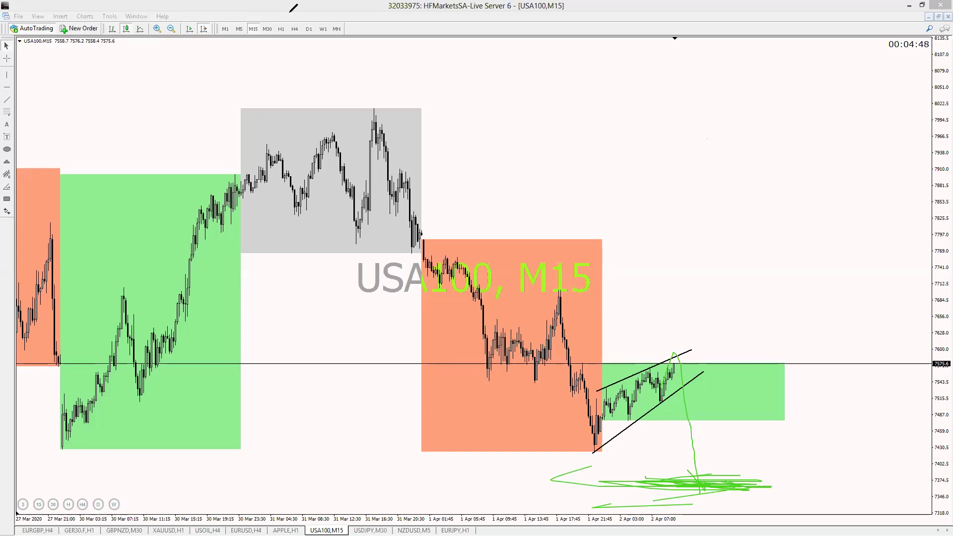
{"action": "left_click", "coordinate": [19, 16]}
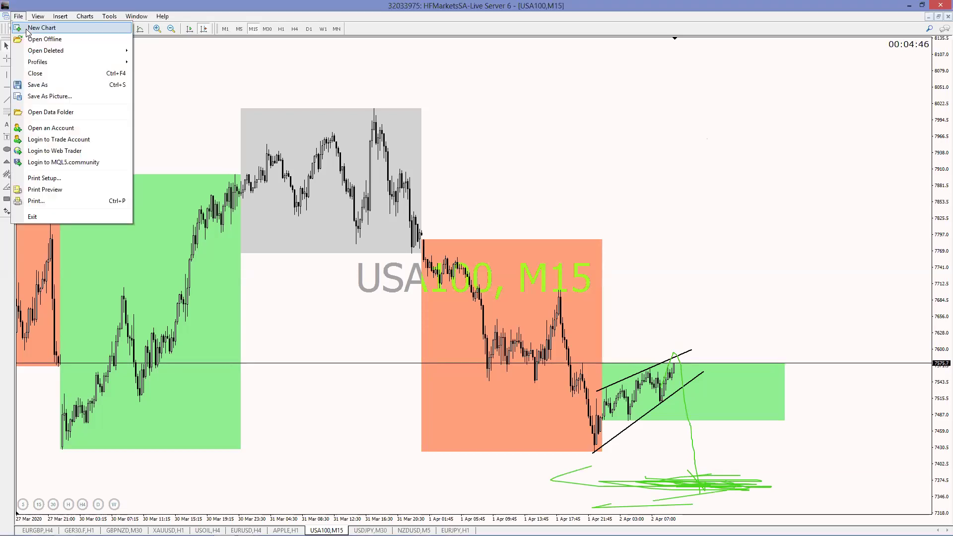
{"action": "left_click", "coordinate": [27, 29]}
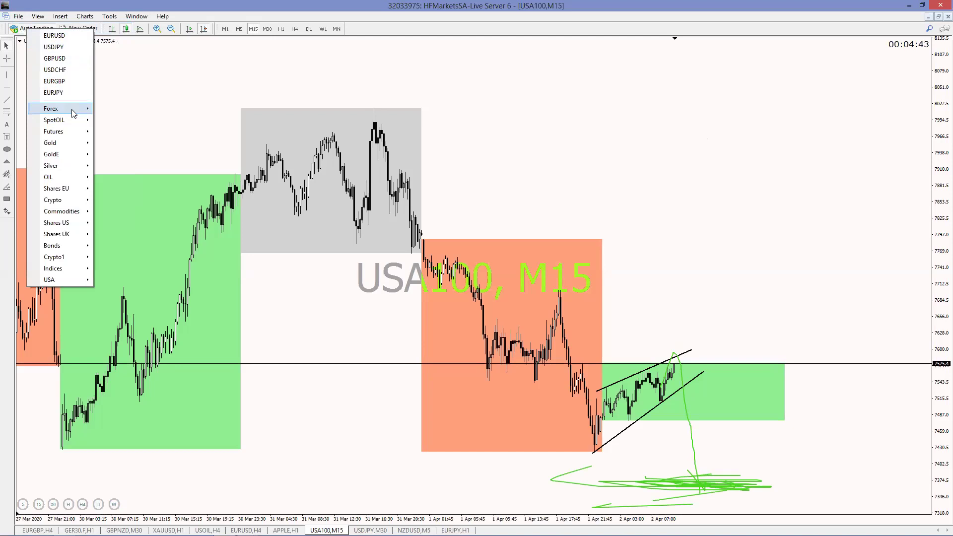
{"action": "mouse_move", "coordinate": [72, 109]}
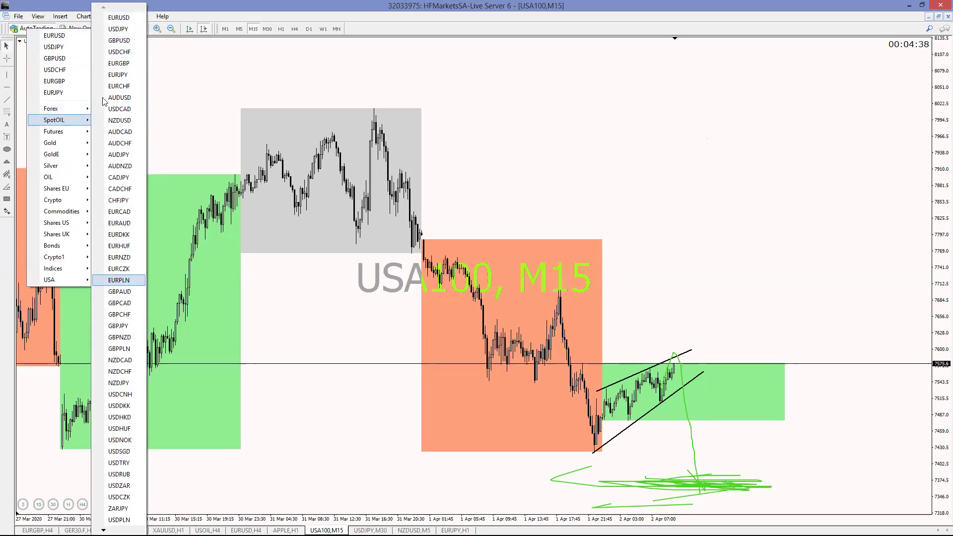
{"action": "left_click", "coordinate": [630, 207]}
- Restore the chart's price scale, clear the drawings and handwrite a circled "Tm" in the empty area above the 2 April candles
{"action": "left_click_drag", "start_coordinate": [181, 223], "coordinate": [334, 226]}
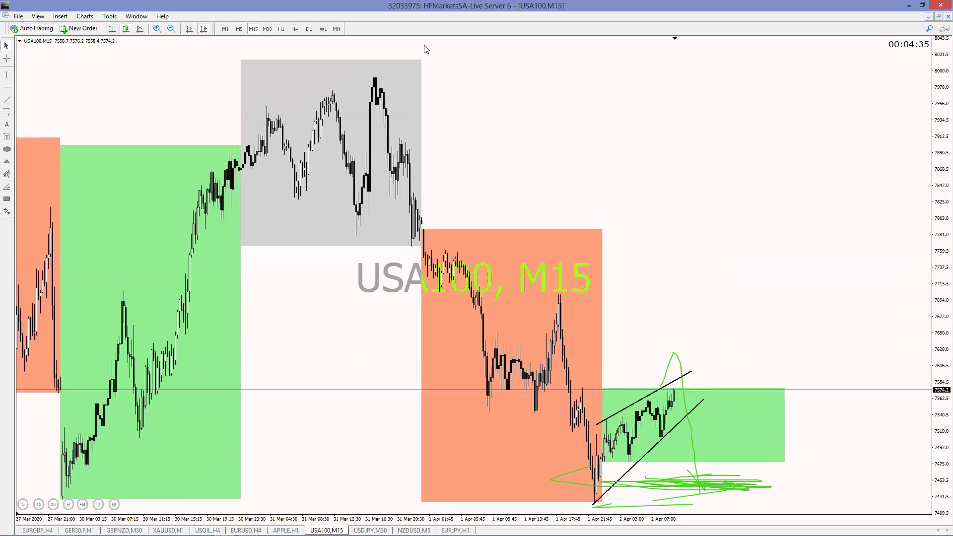
{"action": "left_click", "coordinate": [619, 61]}
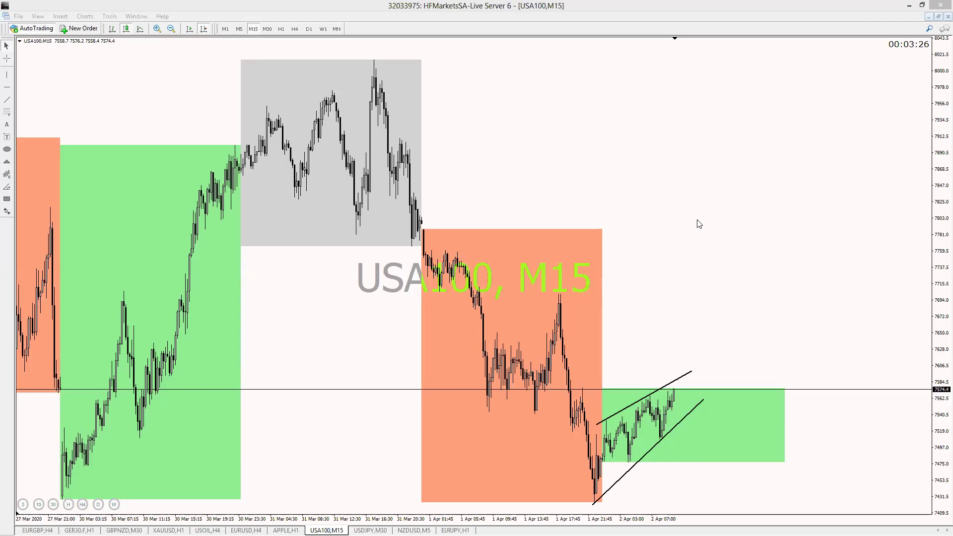
{"action": "left_click_drag", "start_coordinate": [640, 78], "coordinate": [651, 158]}
{"action": "left_click_drag", "start_coordinate": [694, 113], "coordinate": [722, 109]}
{"action": "left_click_drag", "start_coordinate": [610, 73], "coordinate": [703, 55]}
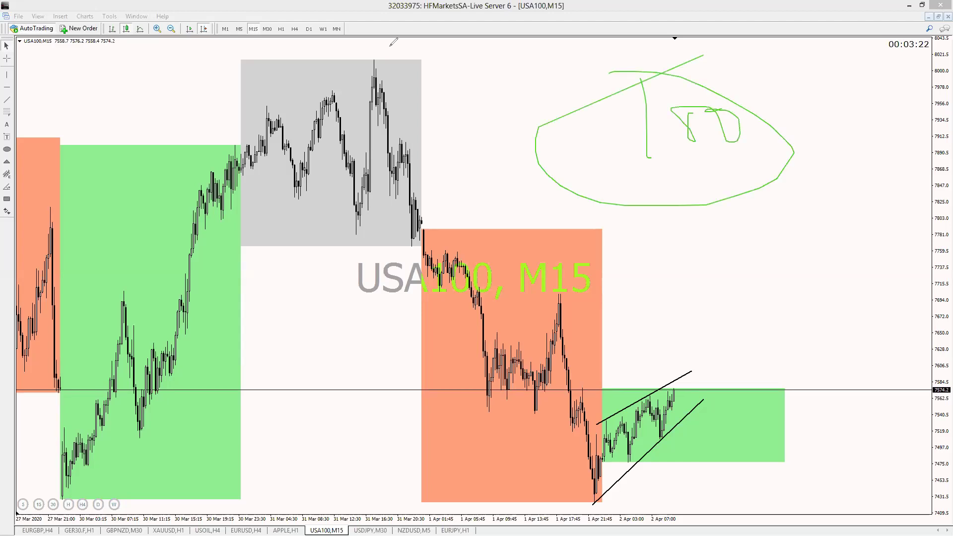
- Switch the USA100 chart to Daily and show its latest candles enlarged
{"action": "left_click", "coordinate": [299, 29]}
{"action": "left_click", "coordinate": [309, 29]}
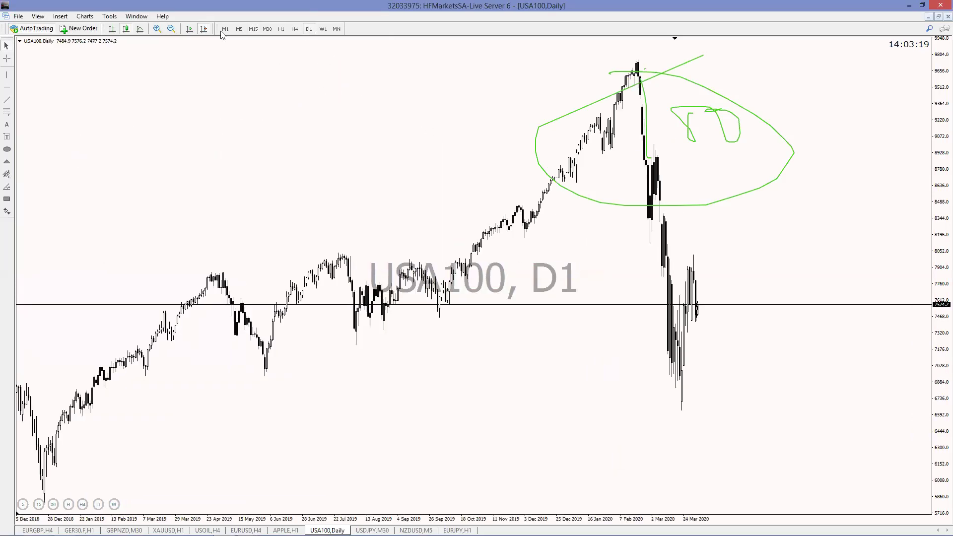
{"action": "left_click", "coordinate": [157, 28]}
{"action": "left_click", "coordinate": [204, 29]}
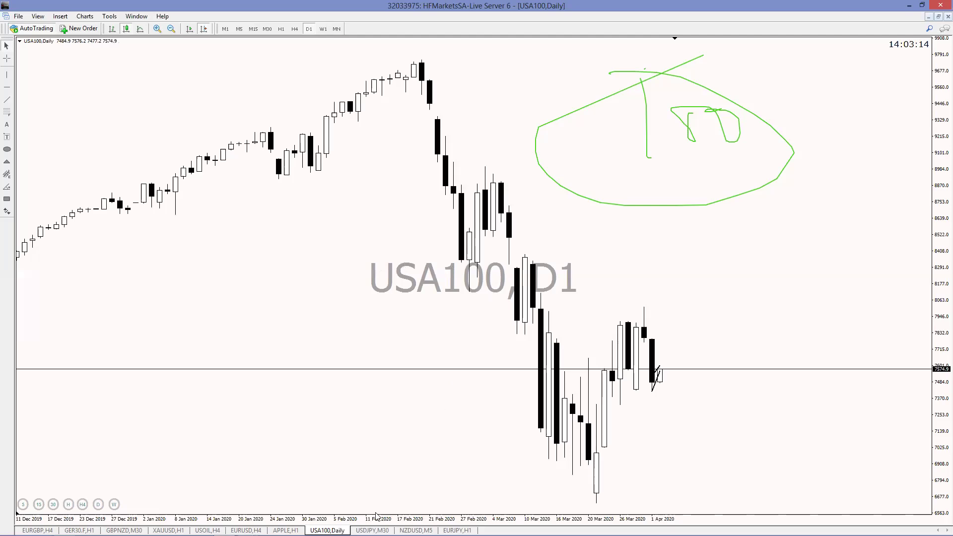
- Display the APPLE chart beside USA100, set it to Daily and bring the latest candles of both into view
{"action": "double_click", "coordinate": [286, 531]}
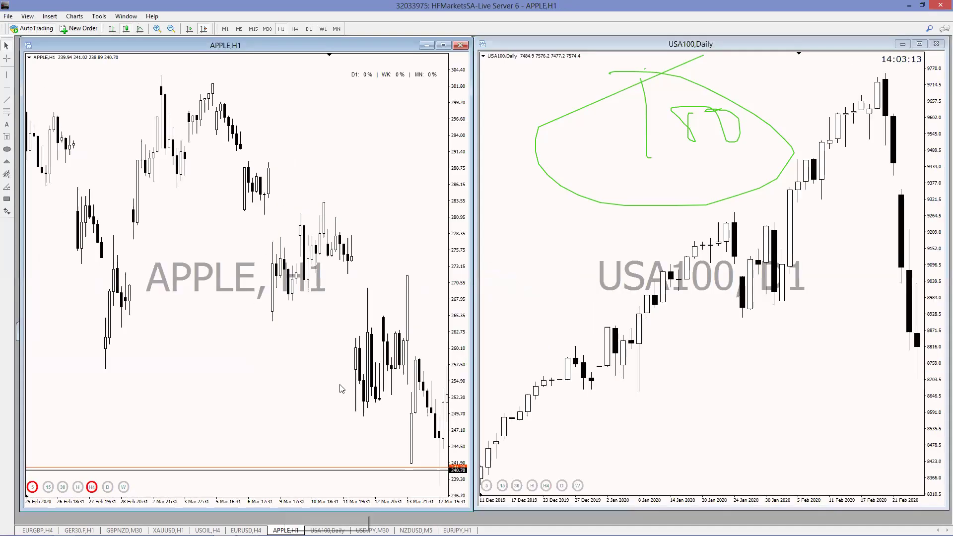
{"action": "scroll", "coordinate": [258, 268], "scroll_direction": "down", "scroll_amount": 4}
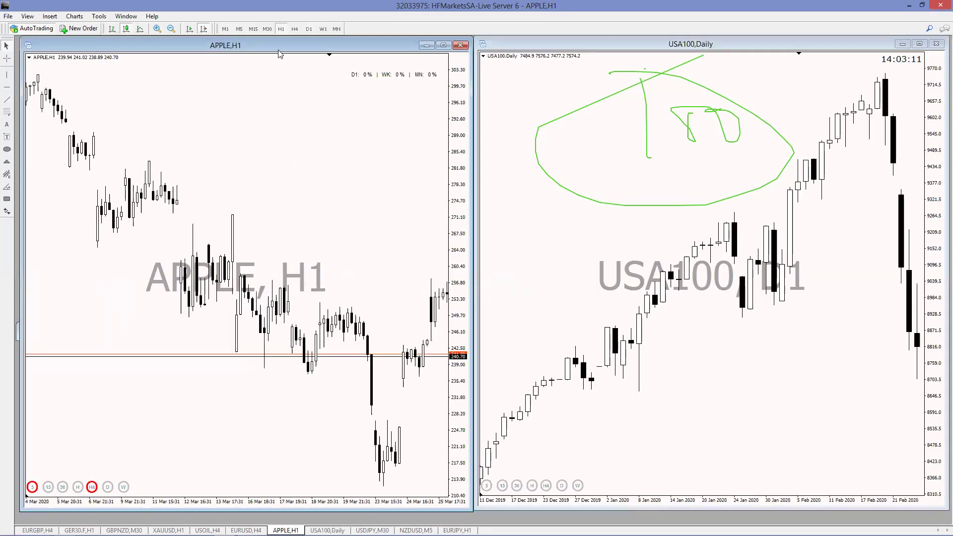
{"action": "left_click", "coordinate": [306, 29]}
{"action": "left_click", "coordinate": [614, 269]}
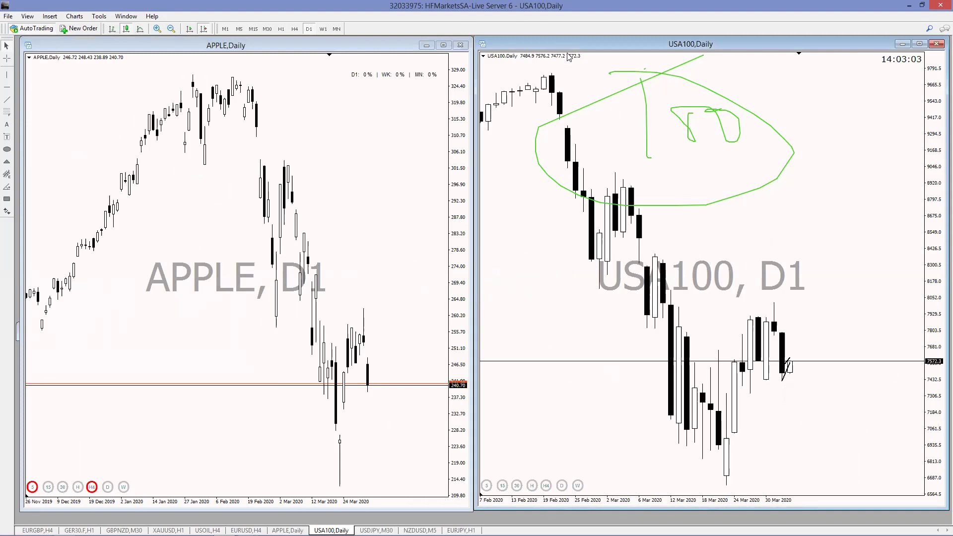
- Trace the swings of the February to April decline on the APPLE daily chart and scribble zigzag strokes across it
{"action": "mouse_move", "coordinate": [241, 71]}
{"action": "left_mouse_down"}
{"action": "mouse_move", "coordinate": [280, 293]}
{"action": "mouse_move", "coordinate": [295, 181]}
{"action": "mouse_move", "coordinate": [290, 166]}
{"action": "mouse_move", "coordinate": [346, 457]}
{"action": "mouse_move", "coordinate": [357, 323]}
{"action": "mouse_move", "coordinate": [373, 408]}
{"action": "left_mouse_up"}
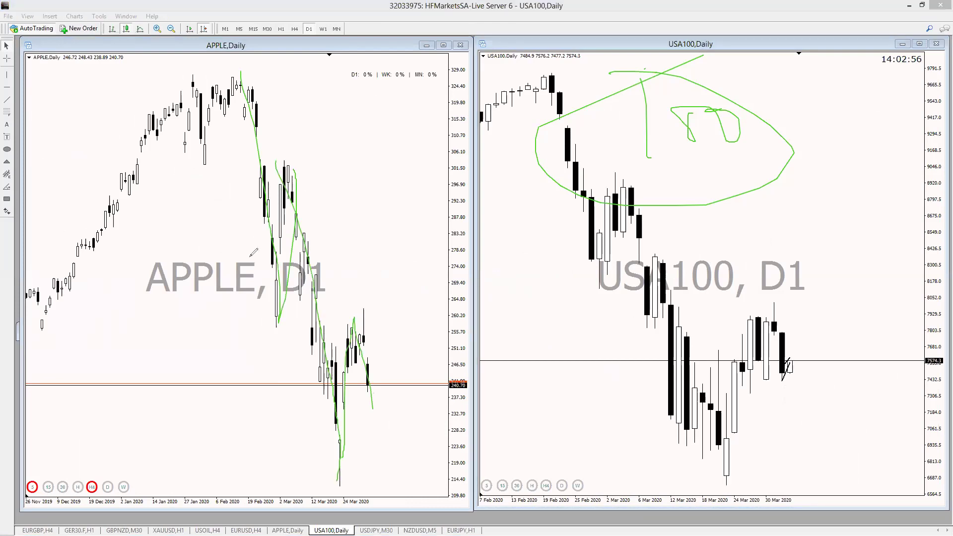
{"action": "mouse_move", "coordinate": [152, 183]}
{"action": "left_mouse_down"}
{"action": "mouse_move", "coordinate": [313, 226]}
{"action": "mouse_move", "coordinate": [298, 273]}
{"action": "mouse_move", "coordinate": [409, 291]}
{"action": "mouse_move", "coordinate": [358, 346]}
{"action": "left_mouse_up"}
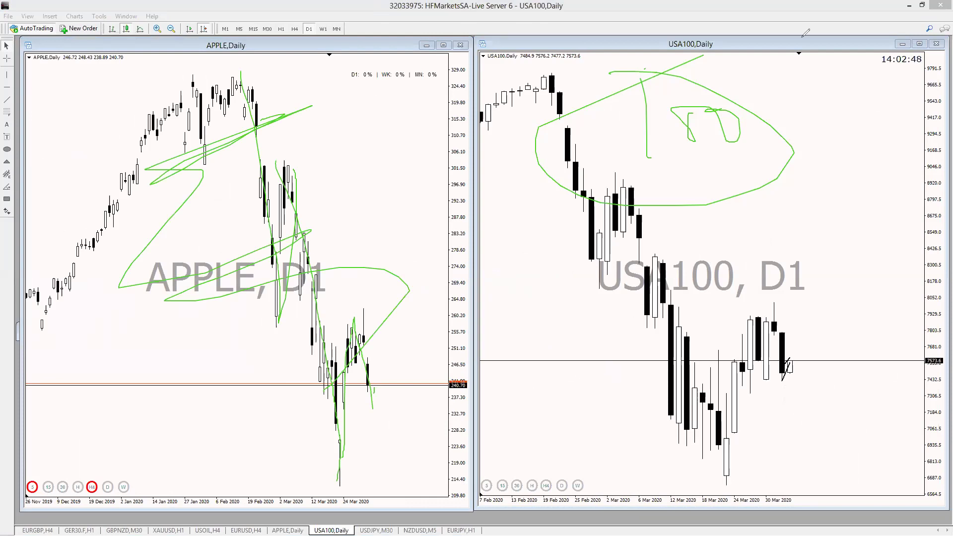
- Clear the drawings and mark the current price level at the latest USA100 daily candle
{"action": "key", "text": "e"}
{"action": "mouse_move", "coordinate": [775, 361]}
{"action": "left_mouse_down"}
{"action": "mouse_move", "coordinate": [812, 360]}
{"action": "mouse_move", "coordinate": [773, 361]}
{"action": "left_mouse_up"}
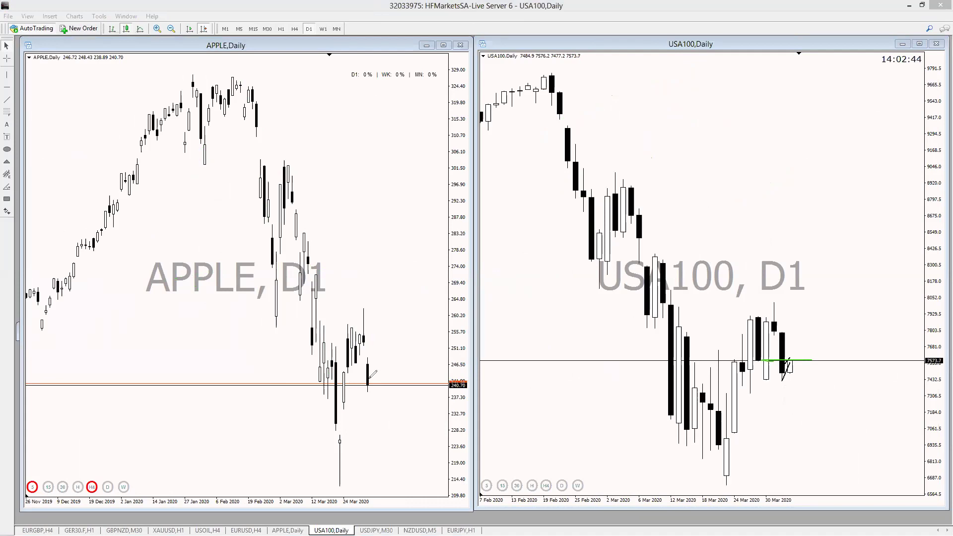
- Mark the current price level at the latest daily candle on both the APPLE and USA100 charts
{"action": "left_click_drag", "start_coordinate": [361, 378], "coordinate": [382, 375]}
{"action": "left_click_drag", "start_coordinate": [727, 361], "coordinate": [821, 364]}
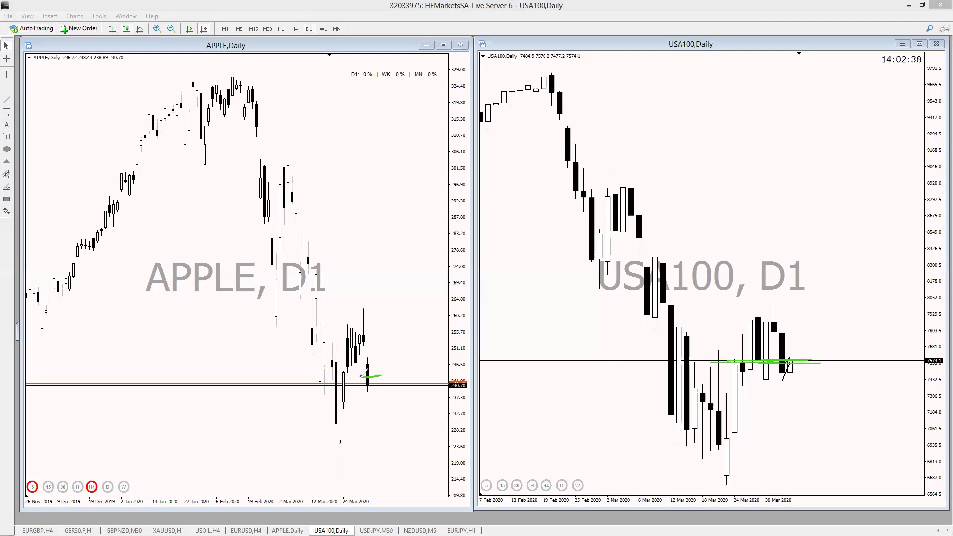
{"action": "left_click_drag", "start_coordinate": [396, 376], "coordinate": [353, 377]}
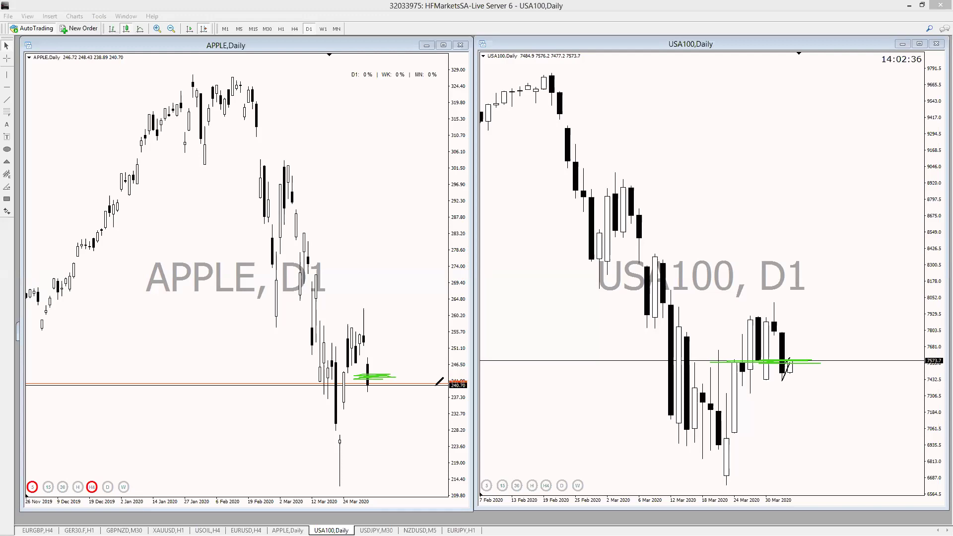
- Circle the February to April decline on the APPLE chart and draw an arrow from it across to the USA100 chart
{"action": "mouse_move", "coordinate": [336, 119]}
{"action": "left_mouse_down"}
{"action": "mouse_move", "coordinate": [425, 249]}
{"action": "mouse_move", "coordinate": [271, 164]}
{"action": "left_mouse_up"}
{"action": "mouse_move", "coordinate": [149, 240]}
{"action": "left_mouse_down"}
{"action": "mouse_move", "coordinate": [495, 201]}
{"action": "mouse_move", "coordinate": [665, 199]}
{"action": "mouse_move", "coordinate": [578, 216]}
{"action": "left_mouse_up"}
{"action": "left_click_drag", "start_coordinate": [590, 194], "coordinate": [526, 257]}
{"action": "left_click", "coordinate": [689, 149]}
{"action": "left_click_drag", "start_coordinate": [638, 197], "coordinate": [691, 192]}
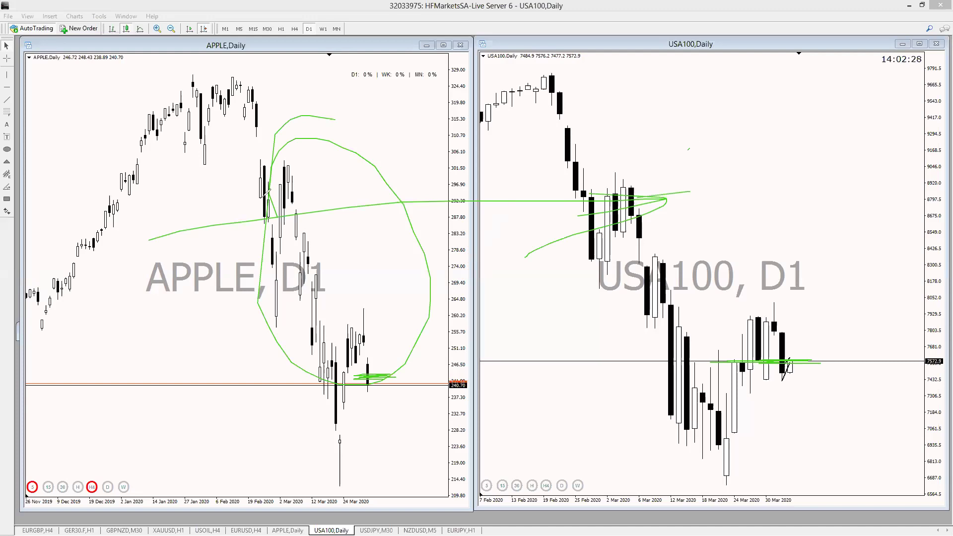
- Outline the APPLE top and its rise and fall with loops, and draw a second arrow across to the USA100 candles
{"action": "left_click_drag", "start_coordinate": [262, 81], "coordinate": [270, 121]}
{"action": "left_click_drag", "start_coordinate": [180, 172], "coordinate": [259, 145]}
{"action": "mouse_move", "coordinate": [249, 107]}
{"action": "left_mouse_down"}
{"action": "mouse_move", "coordinate": [79, 413]}
{"action": "mouse_move", "coordinate": [176, 268]}
{"action": "mouse_move", "coordinate": [300, 213]}
{"action": "left_mouse_up"}
{"action": "mouse_move", "coordinate": [140, 342]}
{"action": "left_mouse_down"}
{"action": "mouse_move", "coordinate": [755, 230]}
{"action": "mouse_move", "coordinate": [704, 234]}
{"action": "left_mouse_up"}
{"action": "left_click_drag", "start_coordinate": [599, 230], "coordinate": [710, 252]}
{"action": "mouse_move", "coordinate": [697, 205]}
{"action": "left_mouse_down"}
{"action": "mouse_move", "coordinate": [625, 246]}
{"action": "mouse_move", "coordinate": [627, 306]}
{"action": "left_mouse_up"}
{"action": "left_click_drag", "start_coordinate": [744, 214], "coordinate": [749, 212]}
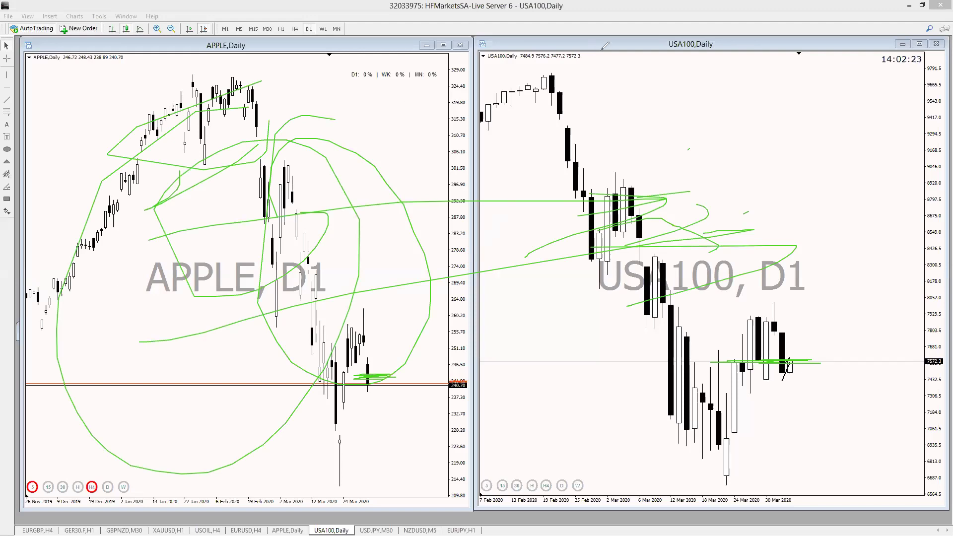
- Clear the drawings, trace two falling lines along APPLE's decline and draw arrows from it to the USA100 chart
{"action": "key", "text": "e"}
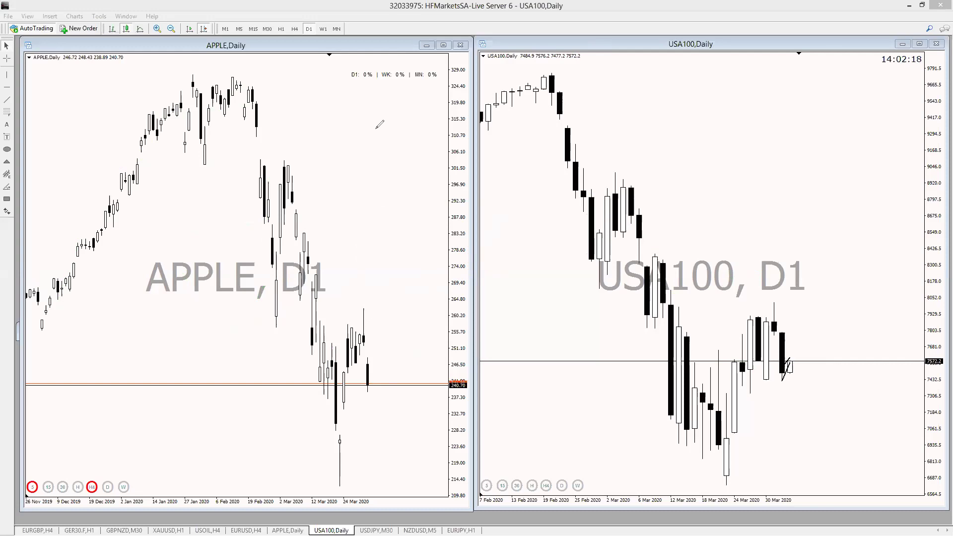
{"action": "mouse_move", "coordinate": [219, 350]}
{"action": "left_mouse_down"}
{"action": "mouse_move", "coordinate": [559, 227]}
{"action": "mouse_move", "coordinate": [488, 259]}
{"action": "left_mouse_up"}
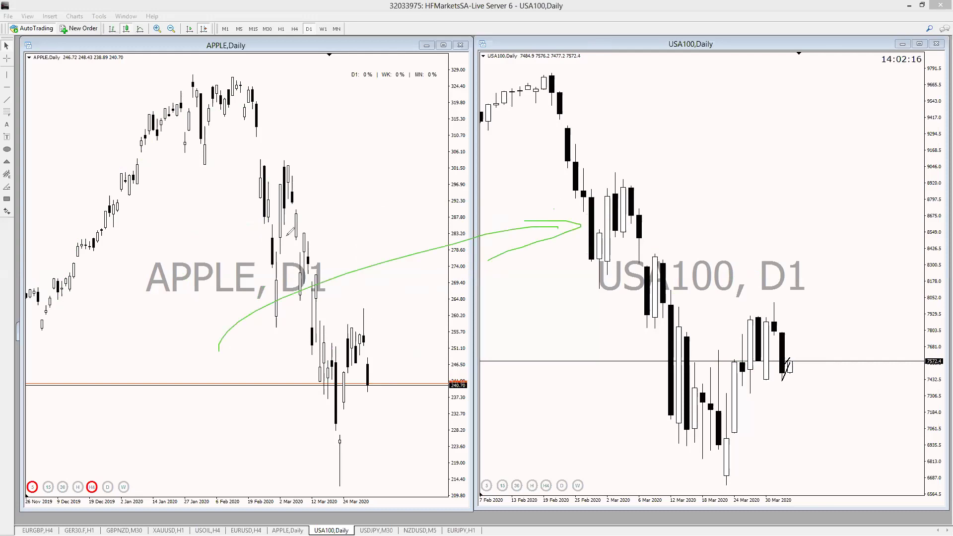
{"action": "left_click_drag", "start_coordinate": [255, 75], "coordinate": [382, 497]}
{"action": "left_click_drag", "start_coordinate": [222, 116], "coordinate": [318, 482]}
{"action": "mouse_move", "coordinate": [190, 231]}
{"action": "left_mouse_down"}
{"action": "mouse_move", "coordinate": [219, 215]}
{"action": "mouse_move", "coordinate": [634, 268]}
{"action": "mouse_move", "coordinate": [554, 264]}
{"action": "left_mouse_up"}
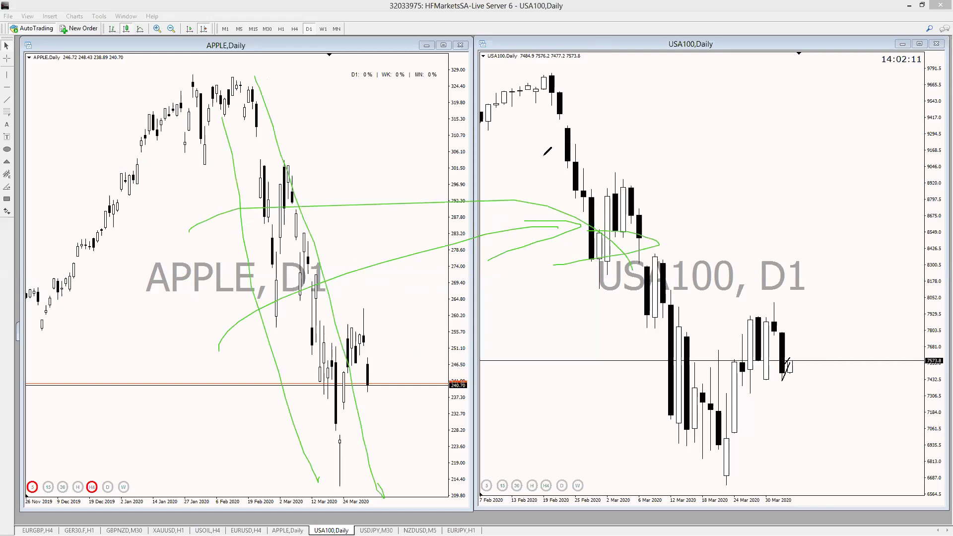
- Handwrite a short circled note in the empty area above the latest USA100 candles, with arrows pointing down and back towards the decline
{"action": "left_click_drag", "start_coordinate": [792, 105], "coordinate": [718, 208]}
{"action": "left_click_drag", "start_coordinate": [710, 174], "coordinate": [760, 178]}
{"action": "left_click_drag", "start_coordinate": [702, 174], "coordinate": [744, 195]}
{"action": "mouse_move", "coordinate": [737, 68]}
{"action": "left_mouse_down"}
{"action": "mouse_move", "coordinate": [778, 92]}
{"action": "mouse_move", "coordinate": [756, 95]}
{"action": "left_mouse_up"}
{"action": "left_click_drag", "start_coordinate": [799, 67], "coordinate": [803, 97]}
{"action": "left_click_drag", "start_coordinate": [789, 75], "coordinate": [703, 133]}
{"action": "left_click_drag", "start_coordinate": [766, 88], "coordinate": [801, 107]}
{"action": "left_click_drag", "start_coordinate": [696, 119], "coordinate": [696, 122]}
{"action": "left_click_drag", "start_coordinate": [619, 119], "coordinate": [762, 89]}
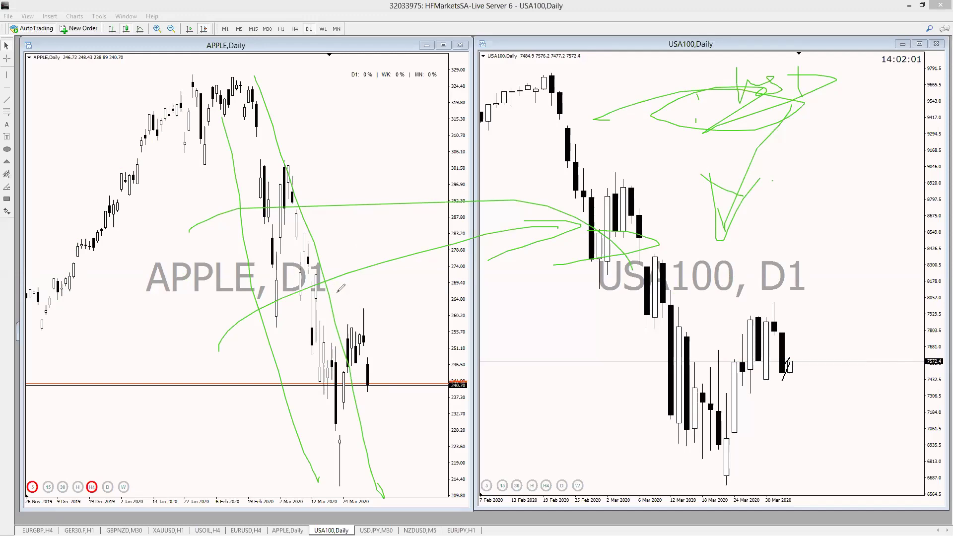
- Underline the horizontal level at about 8052 on the USA100 daily chart and clear all drawings
{"action": "left_click_drag", "start_coordinate": [661, 296], "coordinate": [777, 296]}
{"action": "left_click_drag", "start_coordinate": [672, 298], "coordinate": [728, 299]}
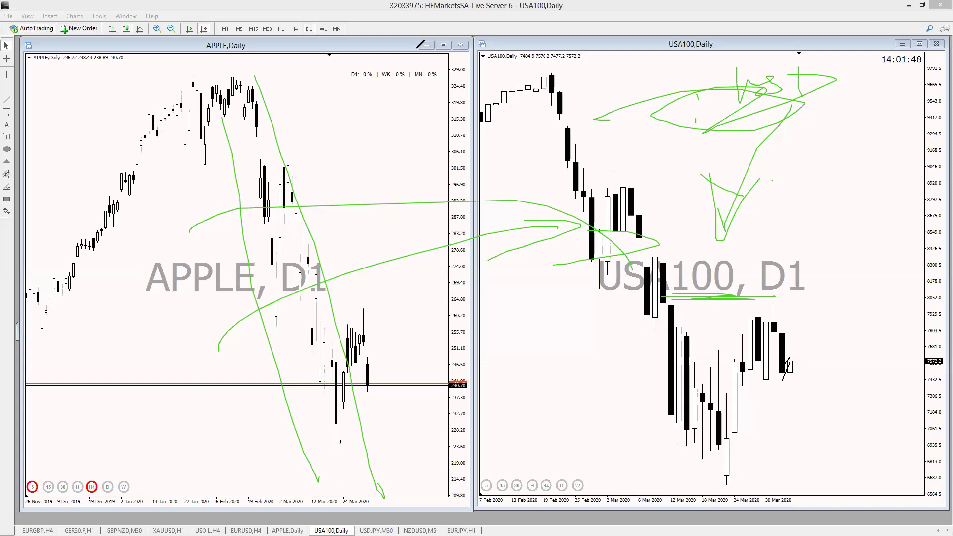
{"action": "key", "text": "Escape"}
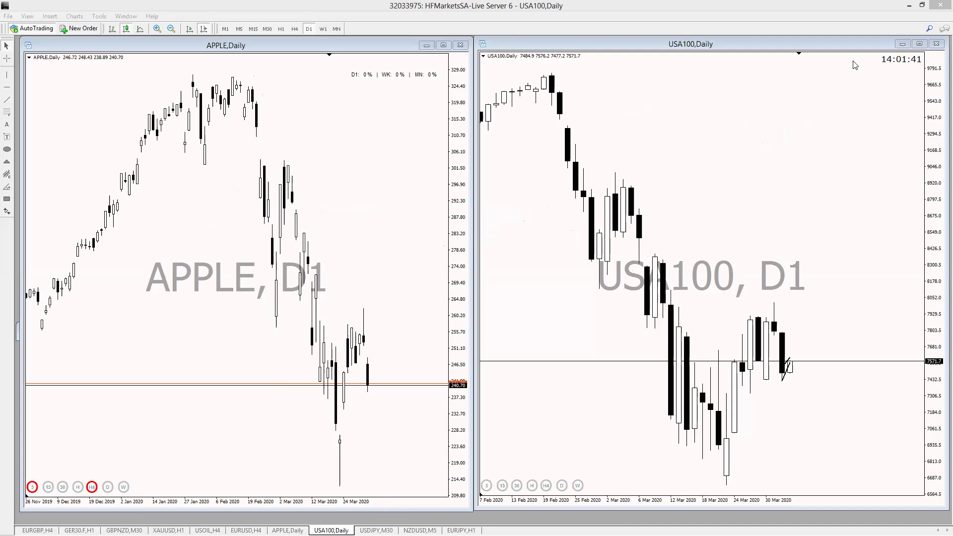
- Maximize the USA100 chart, switch it to M30 with chart shift on, and zoom out to show the daily session boxes since 24 March
{"action": "key", "text": "ctrl+F10"}
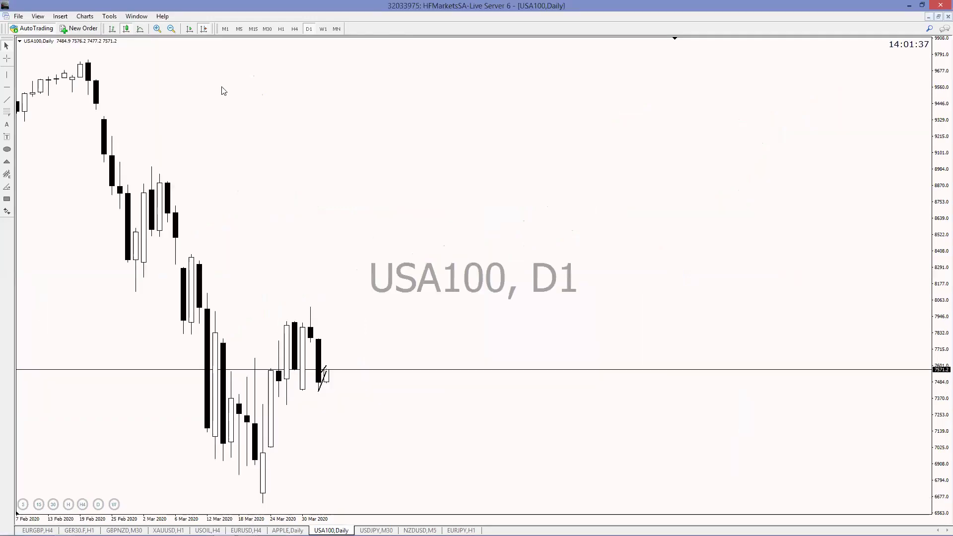
{"action": "left_click", "coordinate": [267, 28]}
{"action": "left_click", "coordinate": [203, 28]}
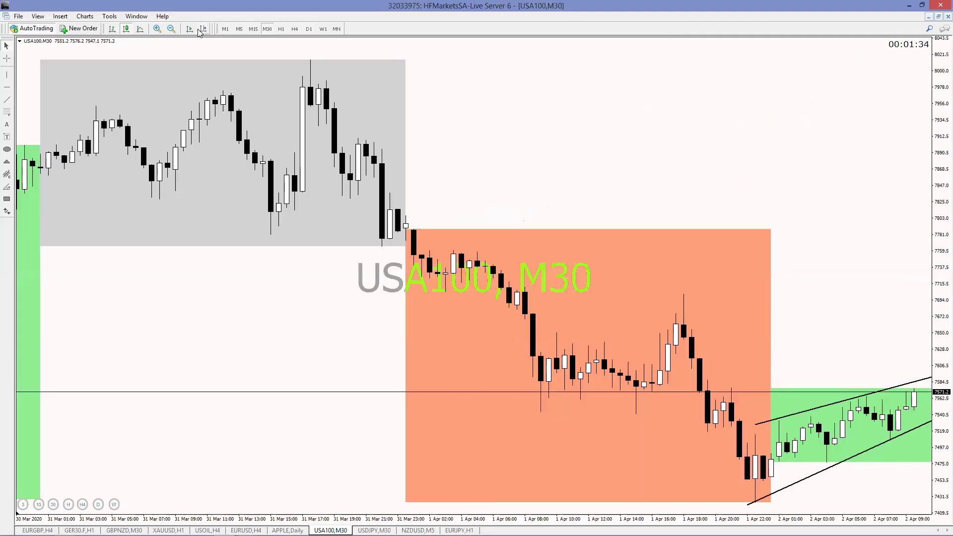
{"action": "left_click_drag", "start_coordinate": [937, 258], "coordinate": [938, 345]}
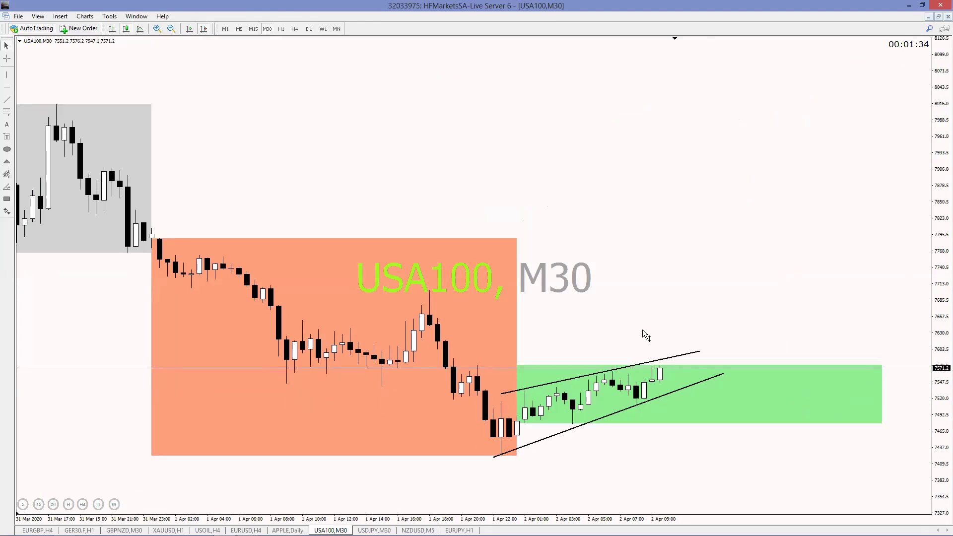
{"action": "left_click", "coordinate": [172, 28]}
{"action": "key", "text": "minus"}
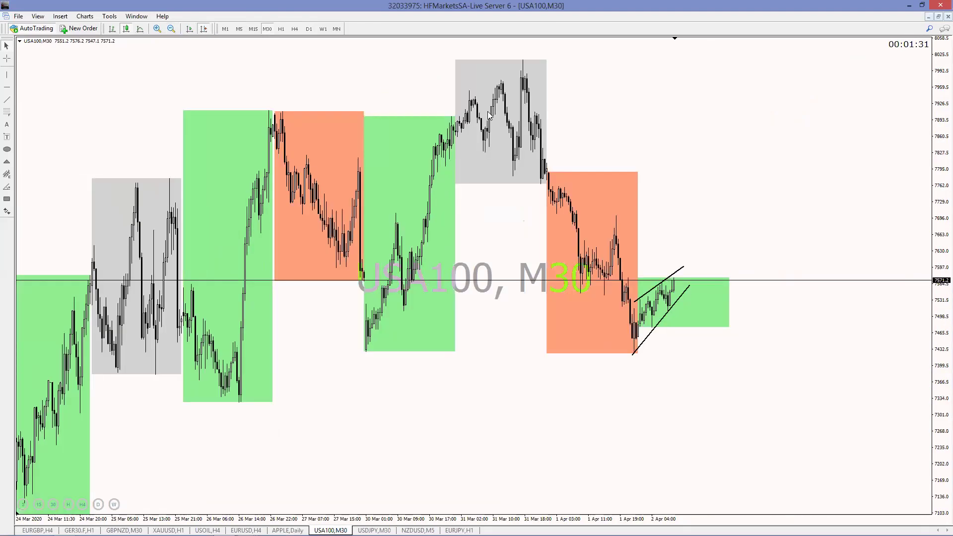
- Trace the latest M30 swing on USA100 and sketch projected moves from the rising channel up towards the 7762 area
{"action": "key", "text": "ctrl+shift+2"}
{"action": "left_click_drag", "start_coordinate": [687, 279], "coordinate": [645, 336]}
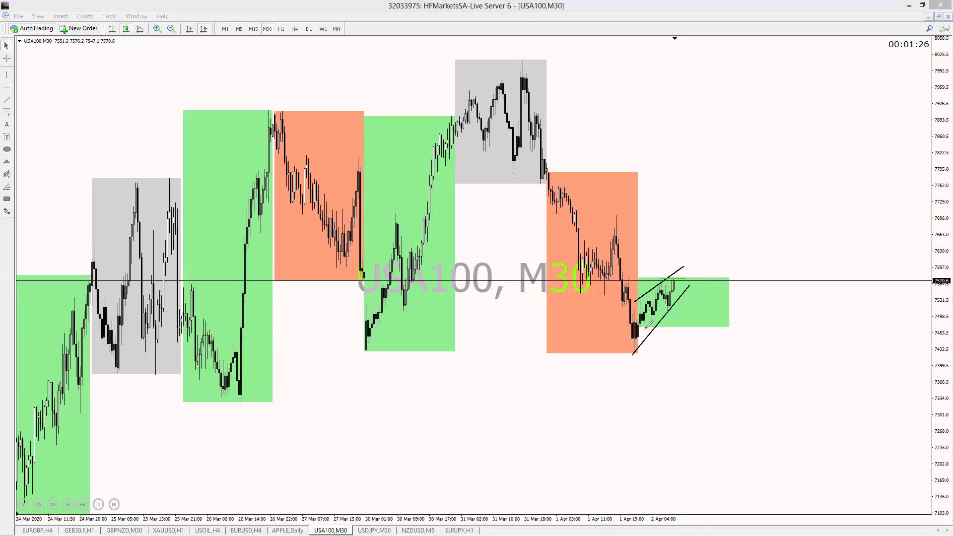
{"action": "mouse_move", "coordinate": [700, 350]}
{"action": "left_mouse_down"}
{"action": "mouse_move", "coordinate": [706, 371]}
{"action": "mouse_move", "coordinate": [759, 236]}
{"action": "left_mouse_up"}
{"action": "mouse_move", "coordinate": [615, 213]}
{"action": "left_mouse_down"}
{"action": "mouse_move", "coordinate": [619, 317]}
{"action": "mouse_move", "coordinate": [673, 282]}
{"action": "mouse_move", "coordinate": [706, 368]}
{"action": "mouse_move", "coordinate": [789, 198]}
{"action": "left_mouse_up"}
{"action": "mouse_move", "coordinate": [616, 205]}
{"action": "left_mouse_down"}
{"action": "mouse_move", "coordinate": [686, 294]}
{"action": "mouse_move", "coordinate": [788, 186]}
{"action": "left_mouse_up"}
{"action": "left_click_drag", "start_coordinate": [753, 229], "coordinate": [747, 238]}
{"action": "left_click_drag", "start_coordinate": [734, 218], "coordinate": [767, 217]}
- Draw a horizontal level at about 7762 and a projected dip below the channel rebounding to it, and clear the drawings once sketched
{"action": "left_click_drag", "start_coordinate": [453, 183], "coordinate": [852, 185]}
{"action": "mouse_move", "coordinate": [752, 229]}
{"action": "left_mouse_down"}
{"action": "mouse_move", "coordinate": [780, 196]}
{"action": "mouse_move", "coordinate": [771, 181]}
{"action": "mouse_move", "coordinate": [791, 189]}
{"action": "mouse_move", "coordinate": [773, 191]}
{"action": "mouse_move", "coordinate": [761, 216]}
{"action": "left_mouse_up"}
{"action": "left_click_drag", "start_coordinate": [669, 304], "coordinate": [727, 227]}
{"action": "mouse_move", "coordinate": [727, 227]}
{"action": "left_mouse_down"}
{"action": "mouse_move", "coordinate": [677, 289]}
{"action": "mouse_move", "coordinate": [705, 375]}
{"action": "left_mouse_up"}
{"action": "mouse_move", "coordinate": [686, 379]}
{"action": "left_mouse_down"}
{"action": "mouse_move", "coordinate": [697, 385]}
{"action": "mouse_move", "coordinate": [814, 174]}
{"action": "mouse_move", "coordinate": [769, 188]}
{"action": "mouse_move", "coordinate": [787, 180]}
{"action": "left_mouse_up"}
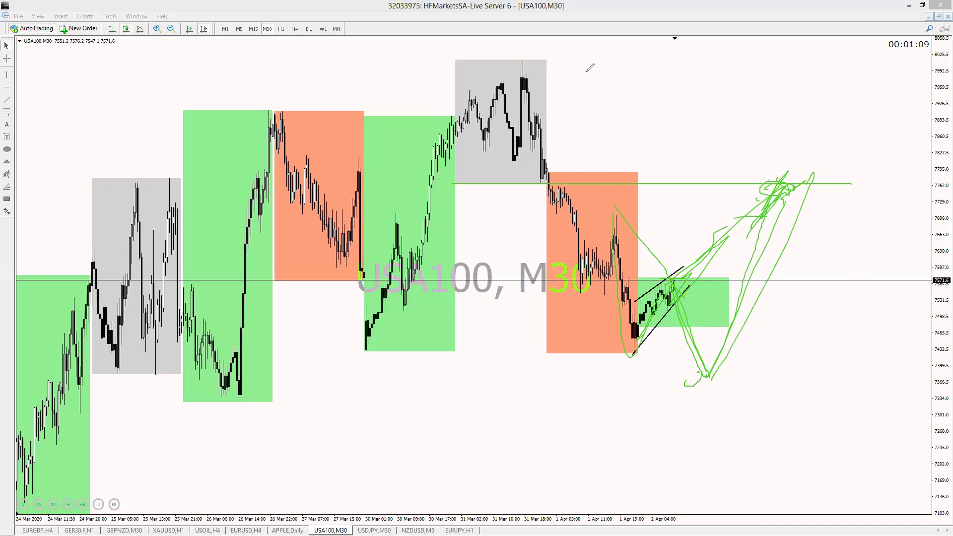
{"action": "key", "text": "ctrl+shift+7"}
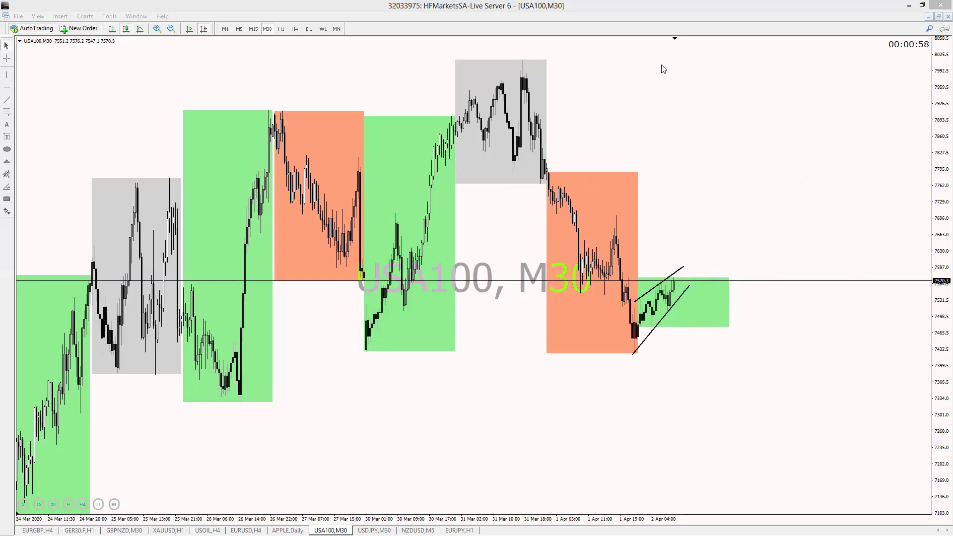
{"action": "left_click", "coordinate": [731, 237]}
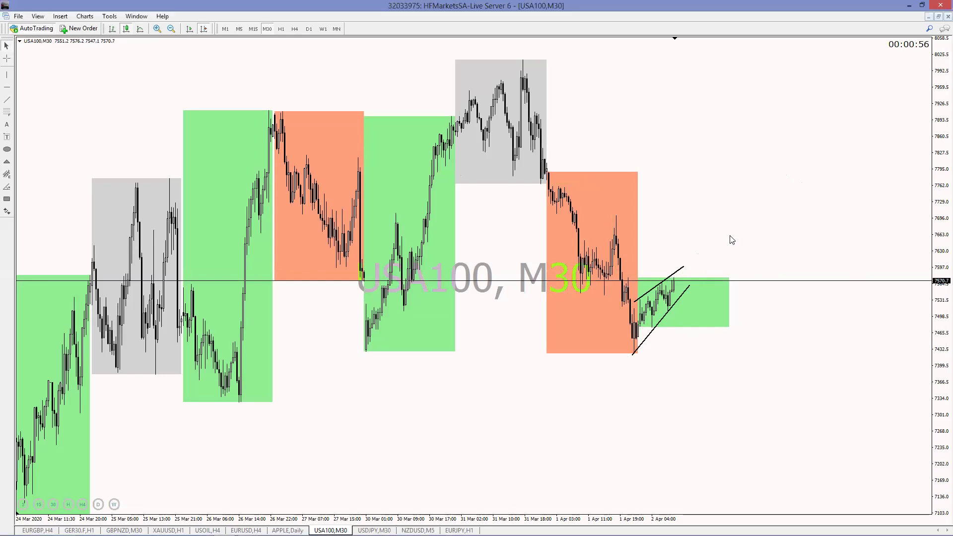